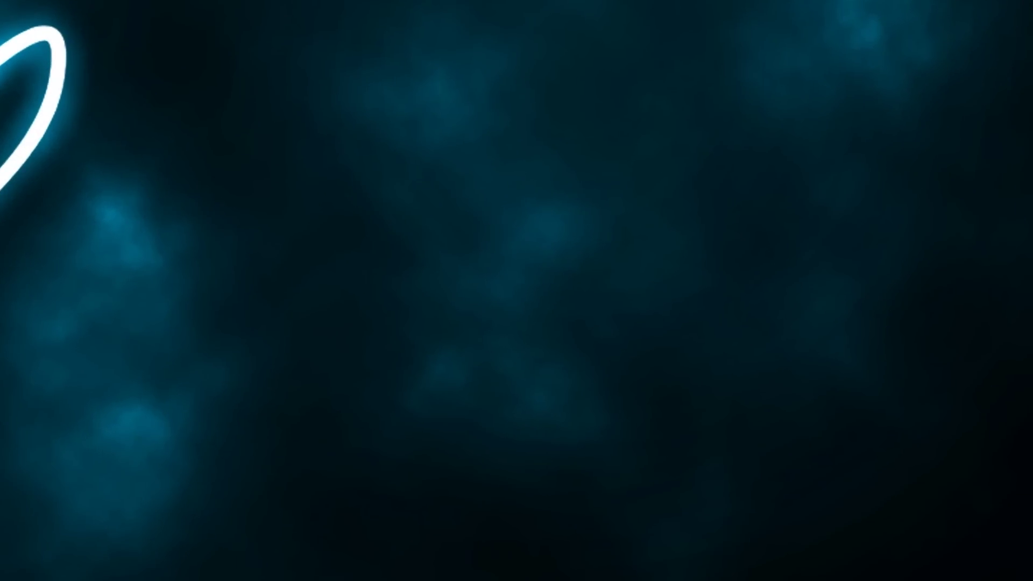
- Open the desktop's screen resolution settings and check the monitor's recommended resolution
right_click(528, 22)
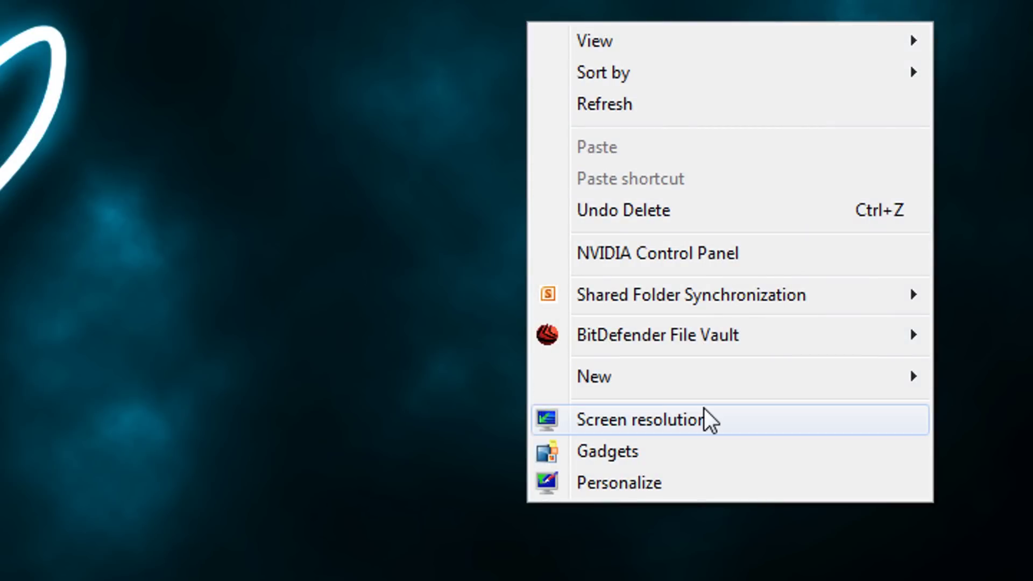
left_click(715, 416)
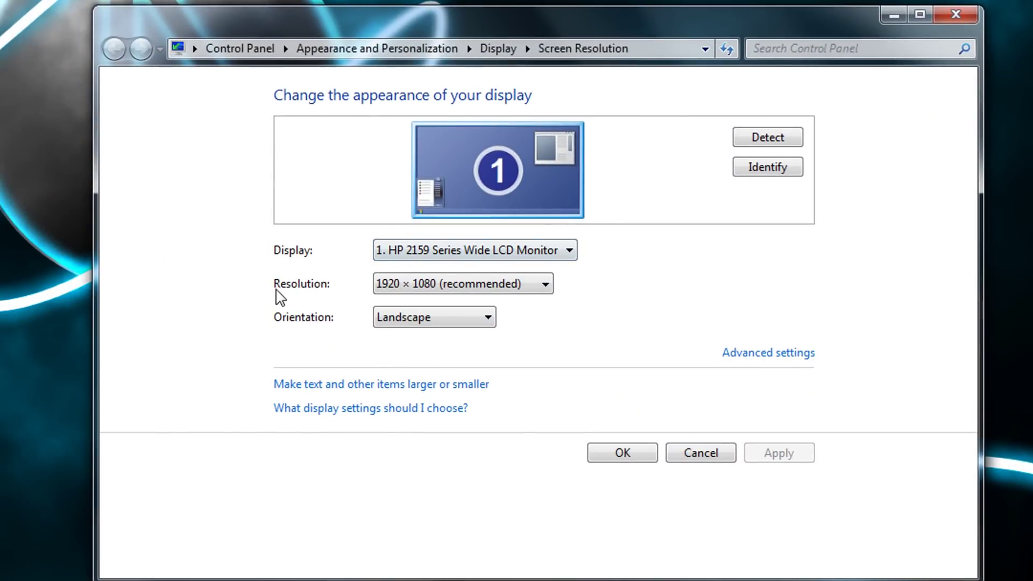
left_click(414, 284)
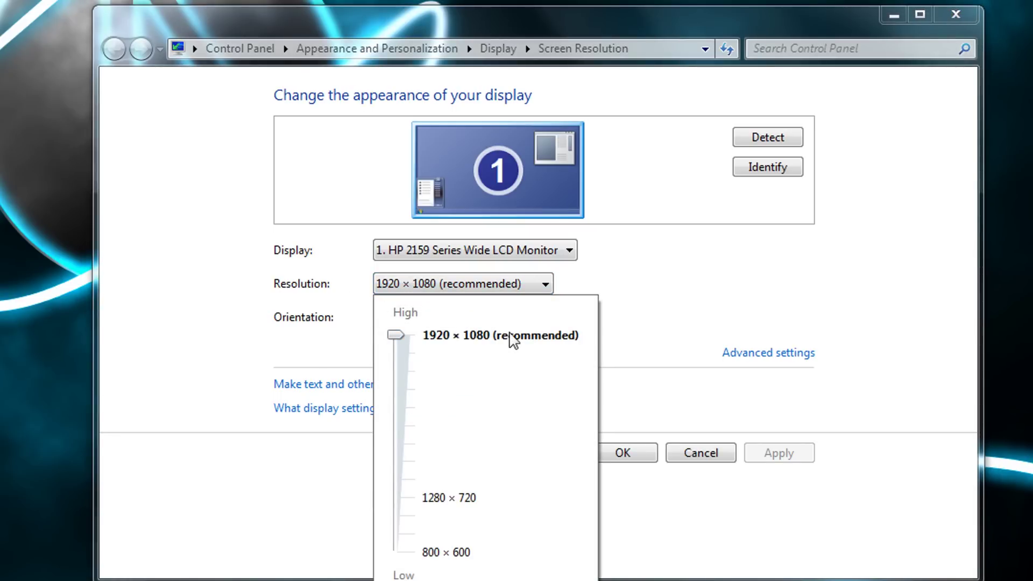
left_click(670, 299)
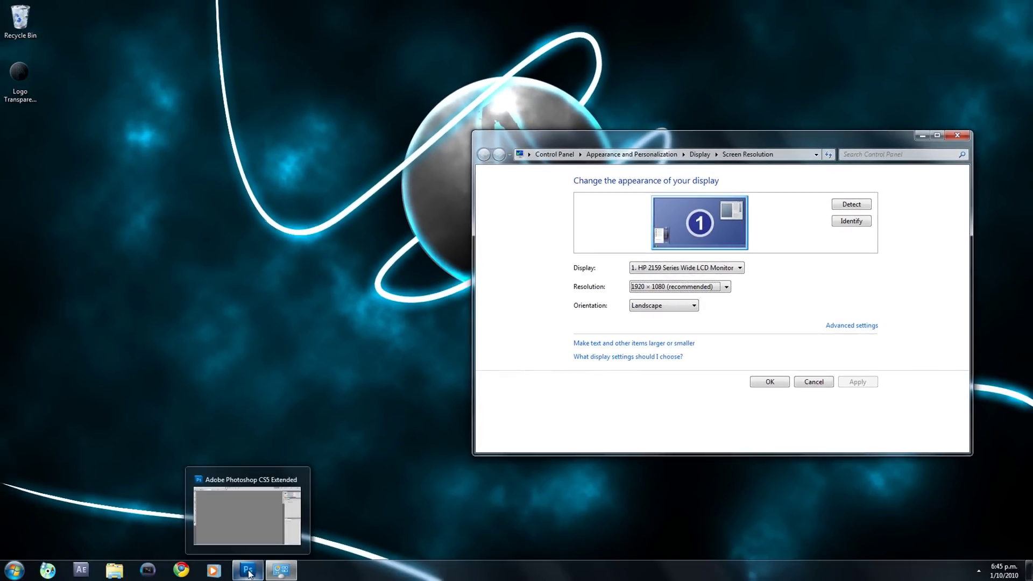
- Switch to Photoshop and create a 1920 × 1080 pixel document at 72 pixels/inch in RGB Color with transparent background contents
left_click(249, 572)
left_click(23, 7)
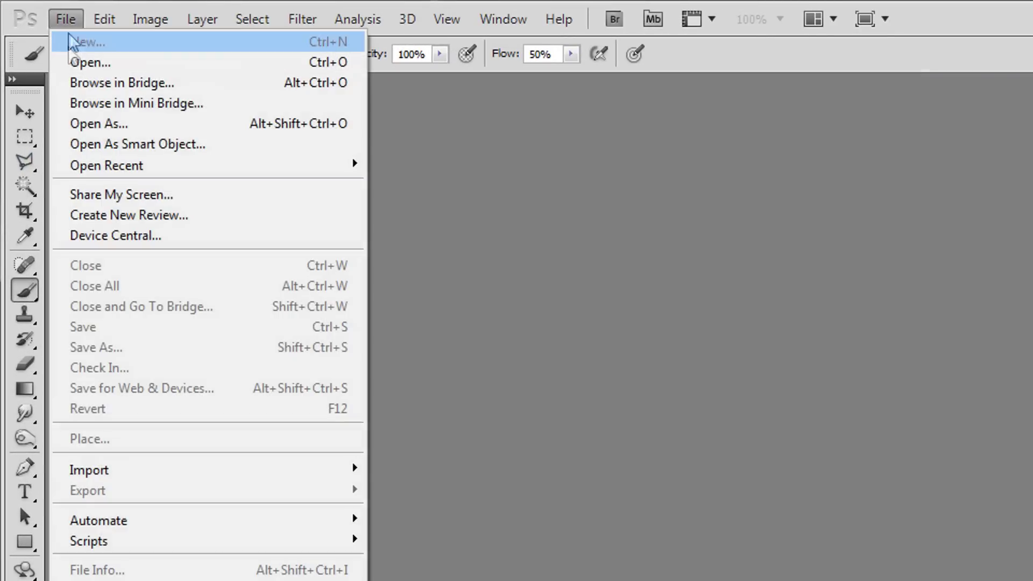
left_click(125, 45)
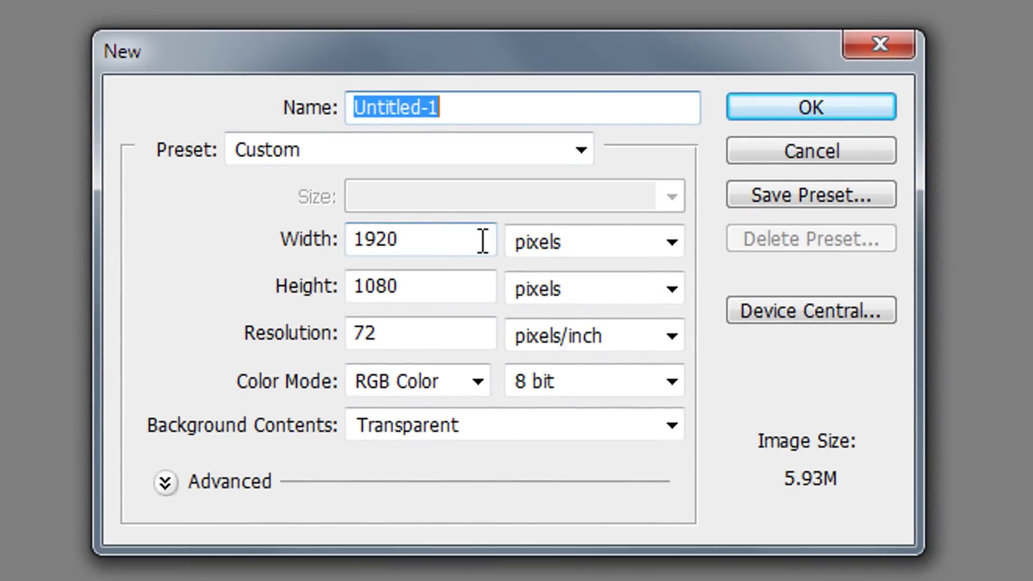
left_click(482, 240)
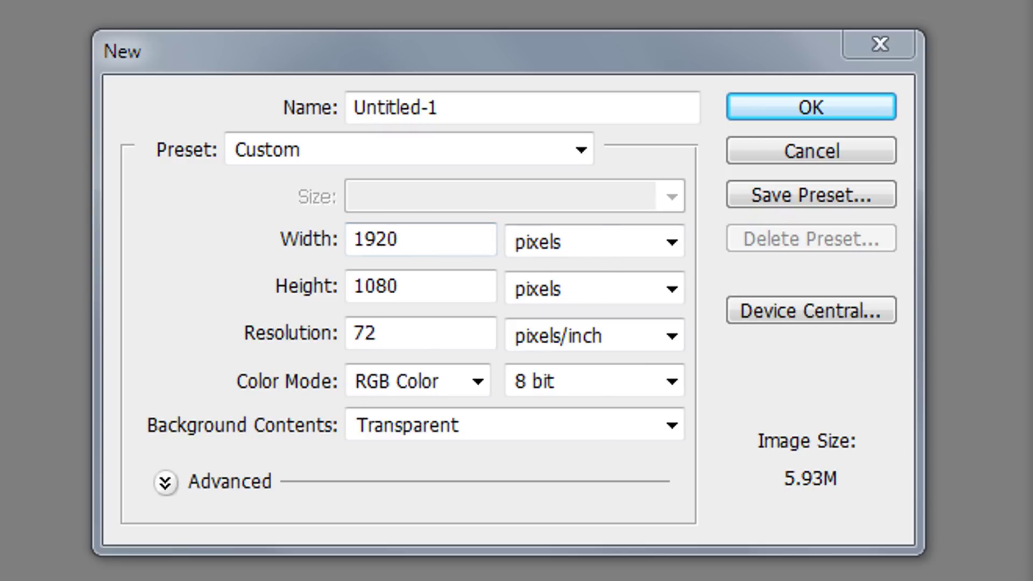
left_click(404, 327)
left_click(428, 326)
double_click(428, 327)
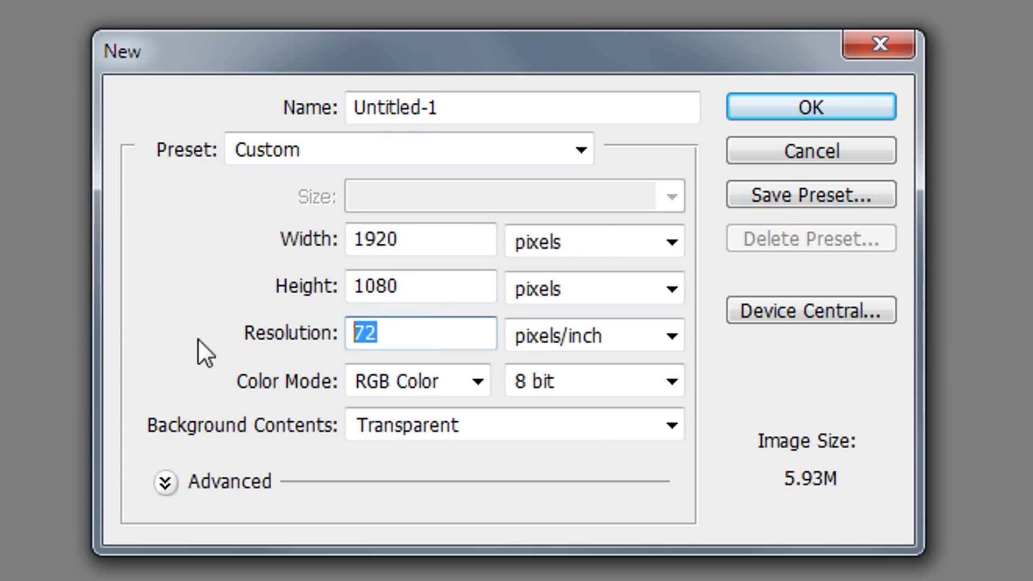
left_click(423, 374)
left_click(464, 455)
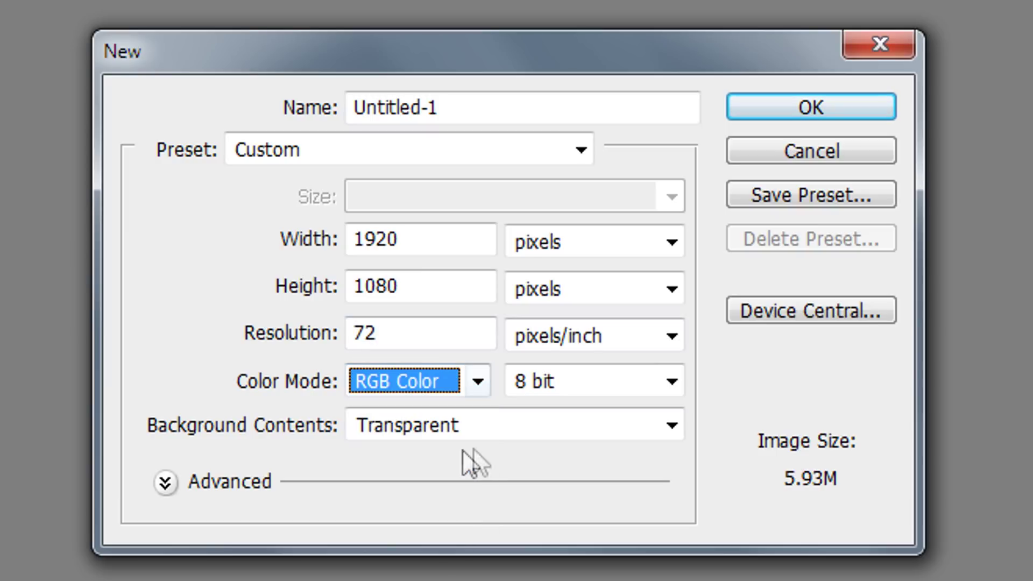
left_click(496, 431)
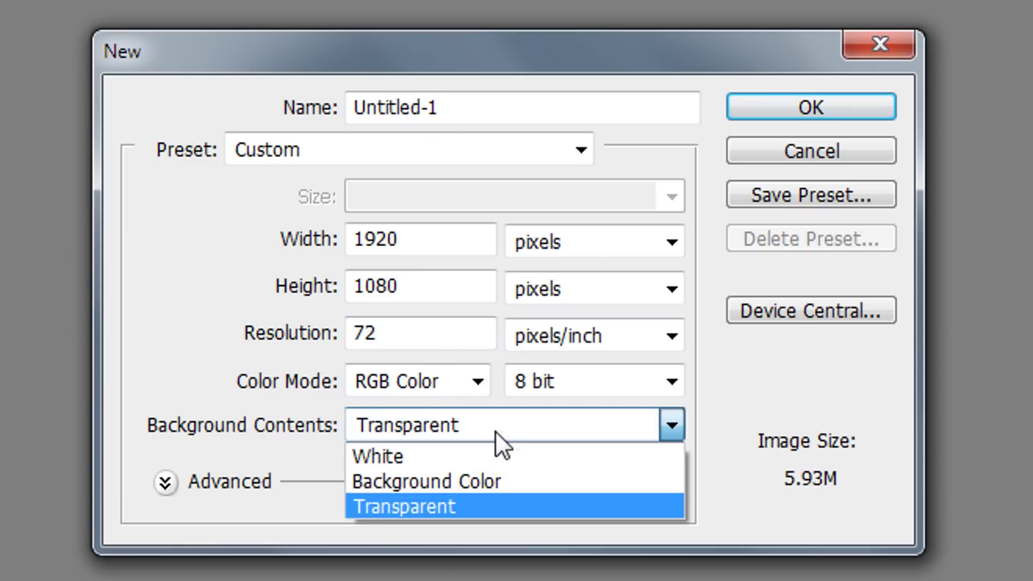
left_click(472, 506)
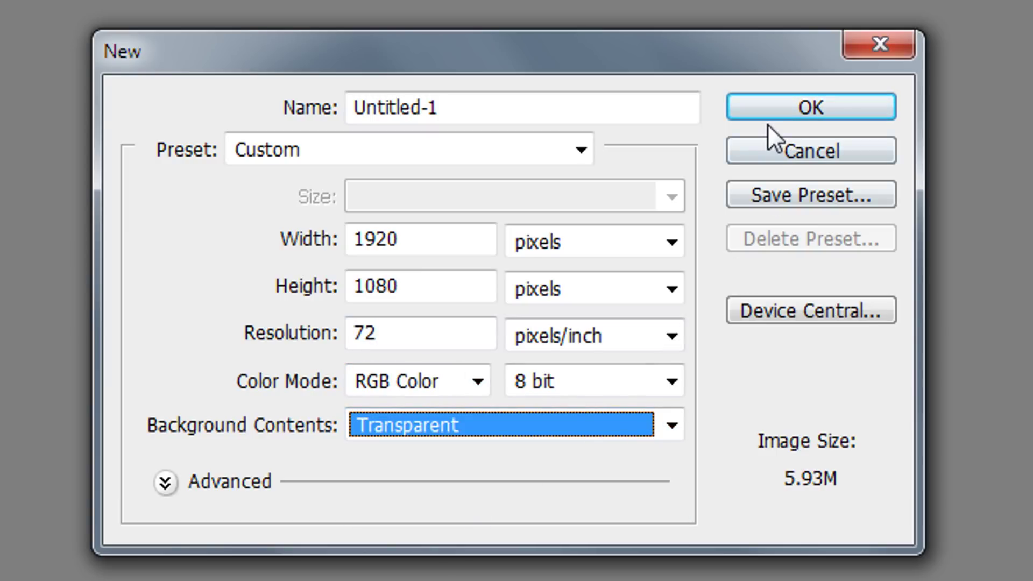
left_click(792, 114)
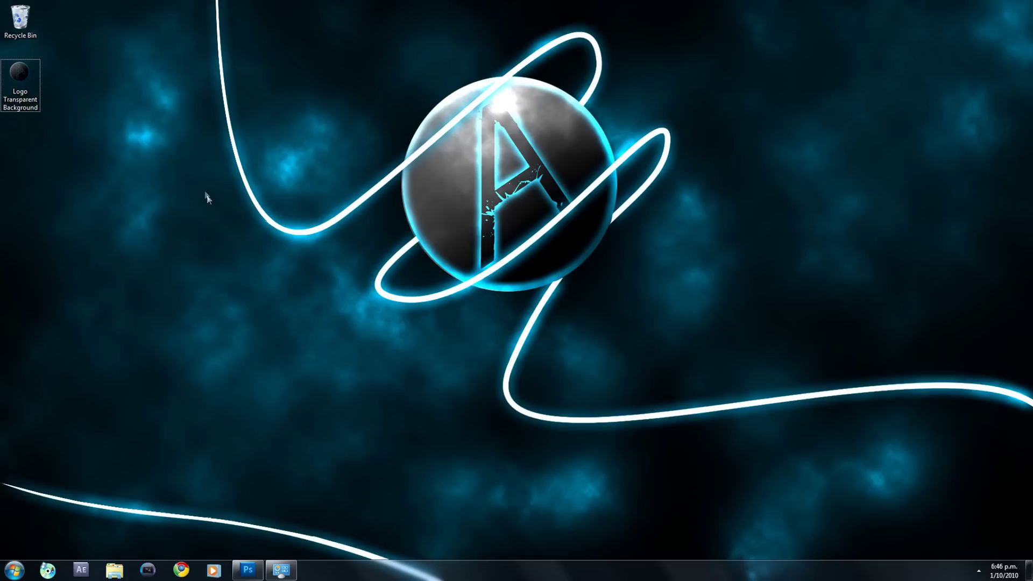
- Return to the Photoshop document, set the foreground color to black (#000000) and fill Layer 1 with it
mouse_move(248, 569)
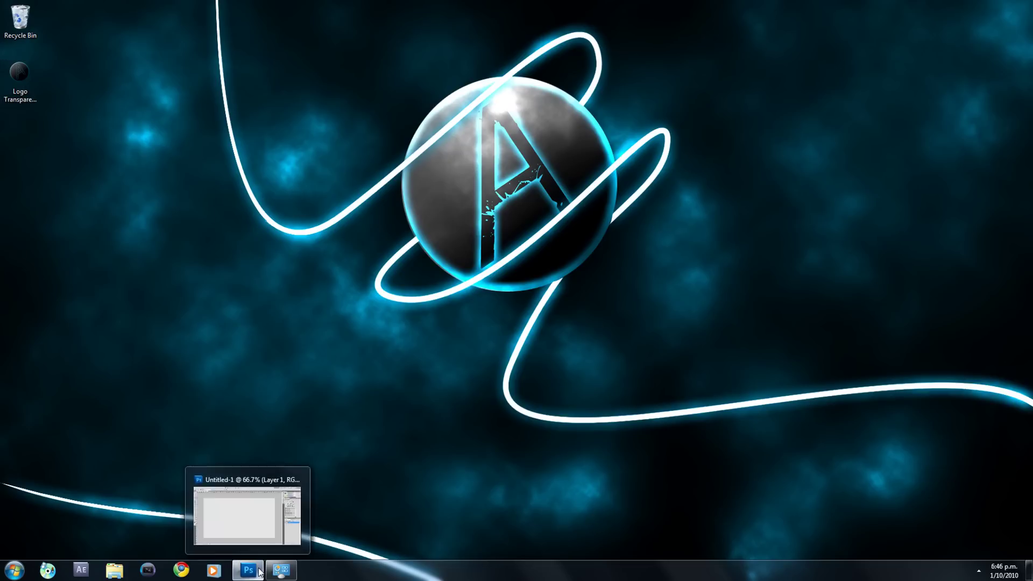
left_click(259, 545)
left_click(9, 345)
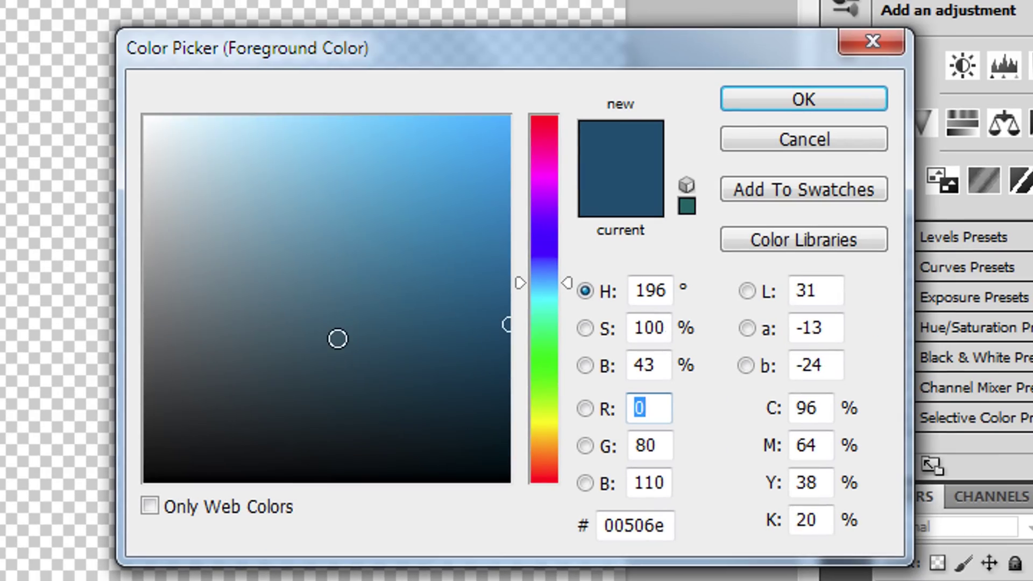
left_click_drag(338, 338, 132, 484)
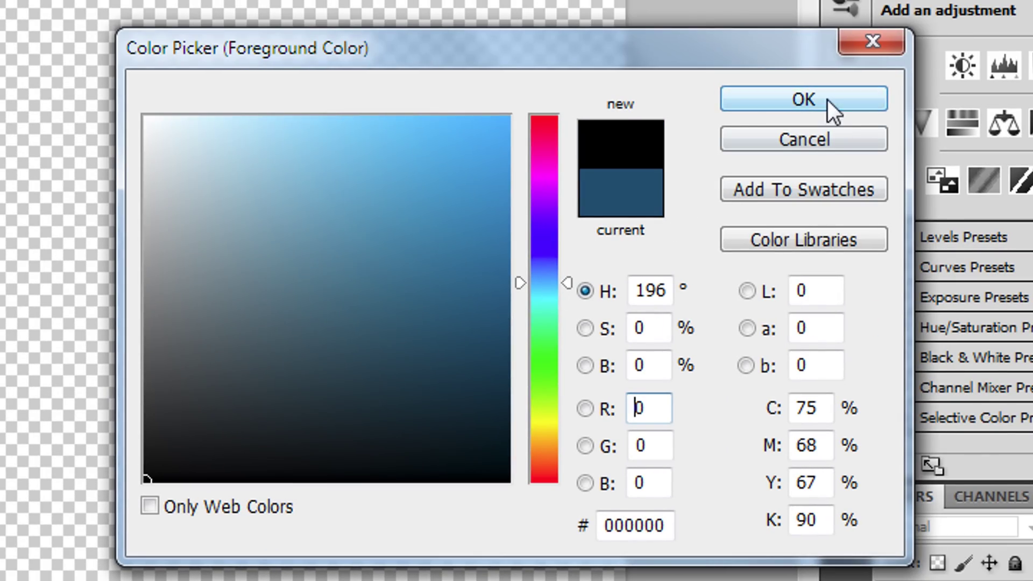
left_click(826, 102)
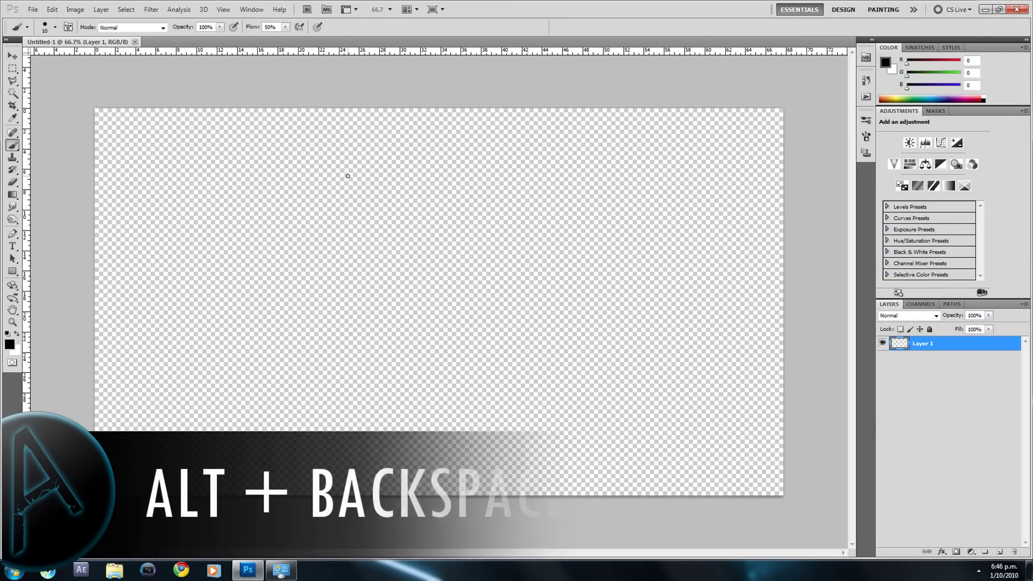
key("alt+BackSpace")
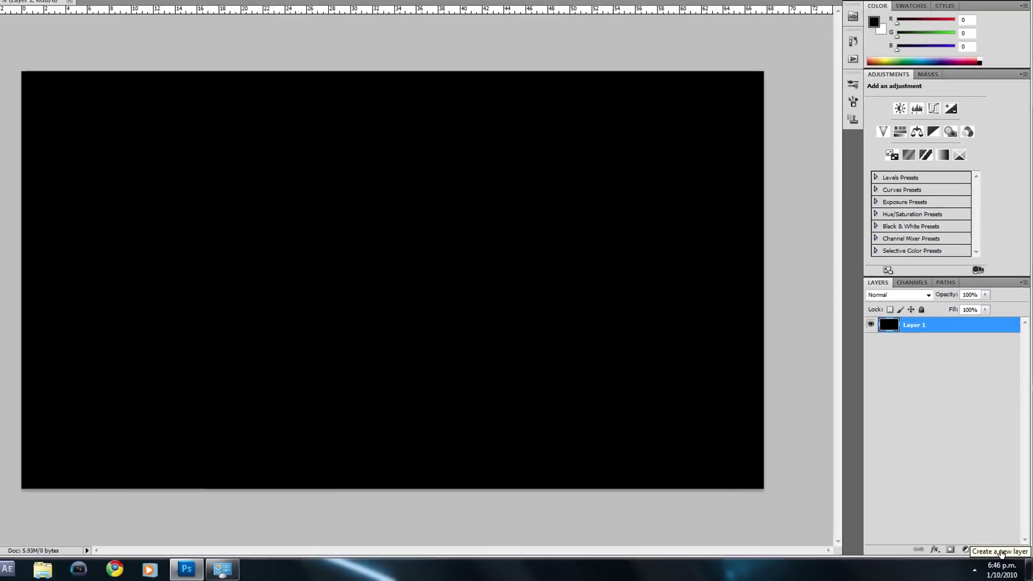
- Add a new layer above the black fill and set the foreground color to dark blue #004a65
left_click(946, 505)
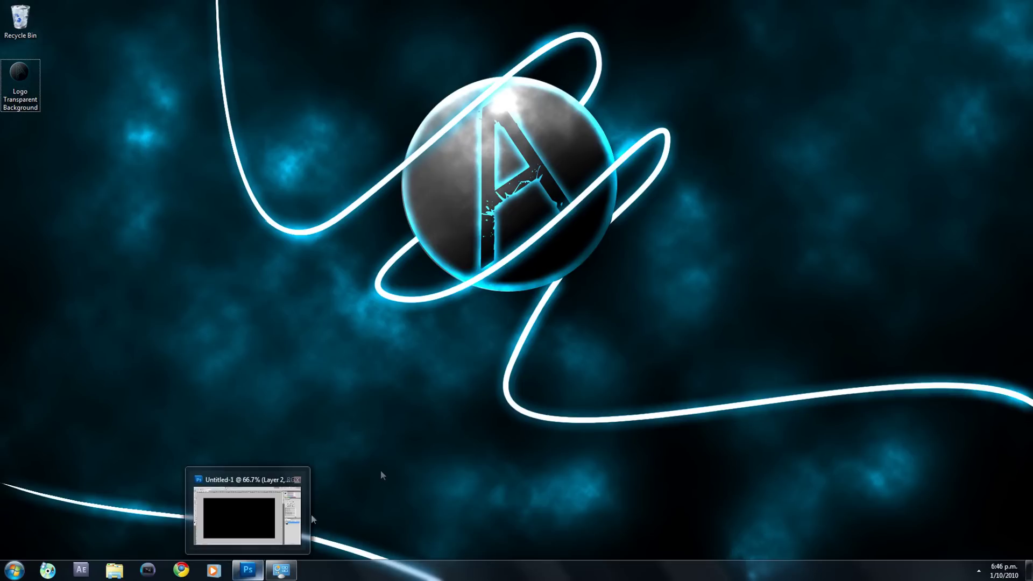
left_click(257, 575)
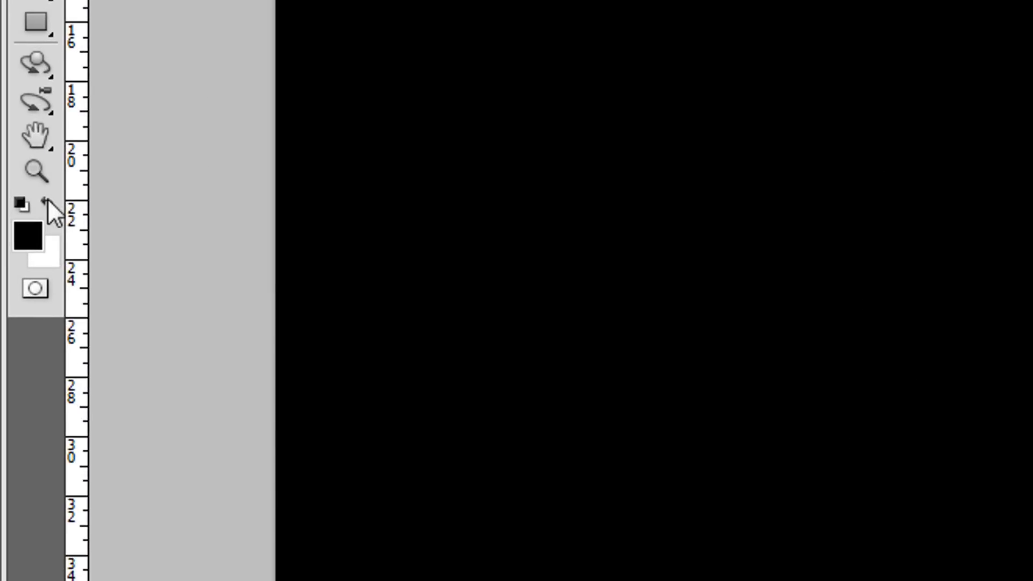
left_click(36, 234)
left_click_drag(473, 261, 475, 340)
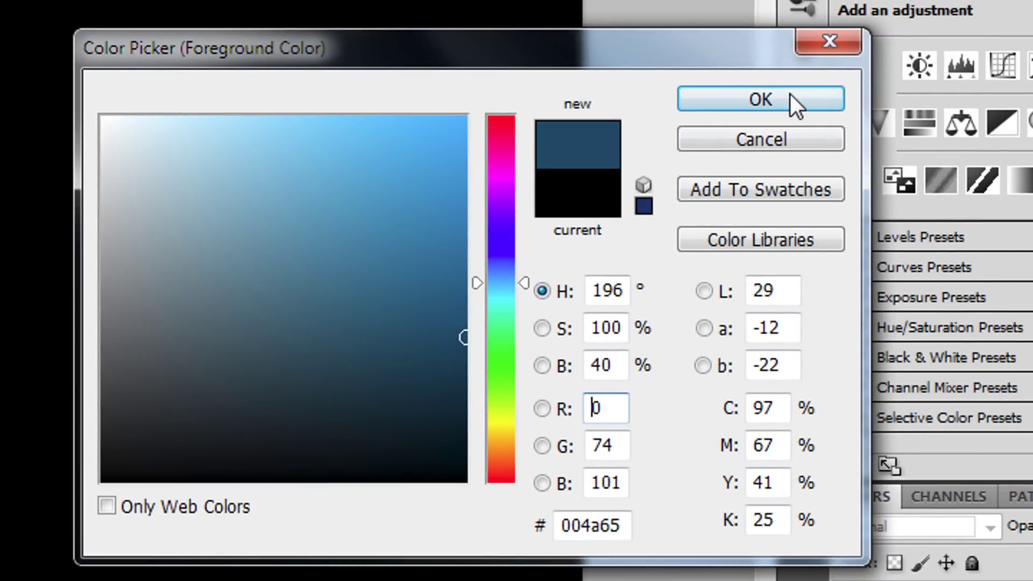
left_click(789, 98)
- Set up the Brush tool with a soft round tip at 0% hardness and a size of 960 px
left_click(46, 417)
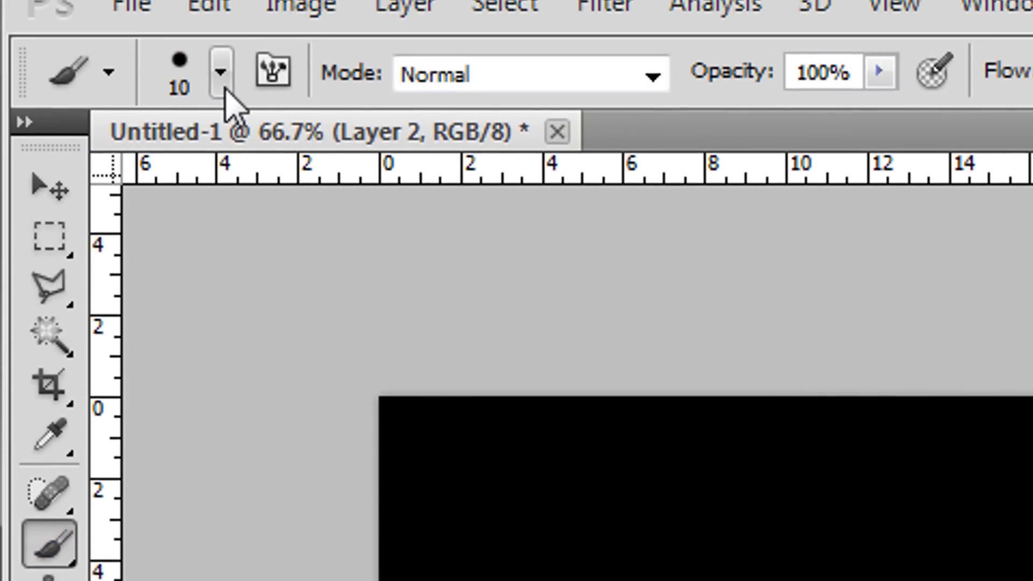
left_click(222, 80)
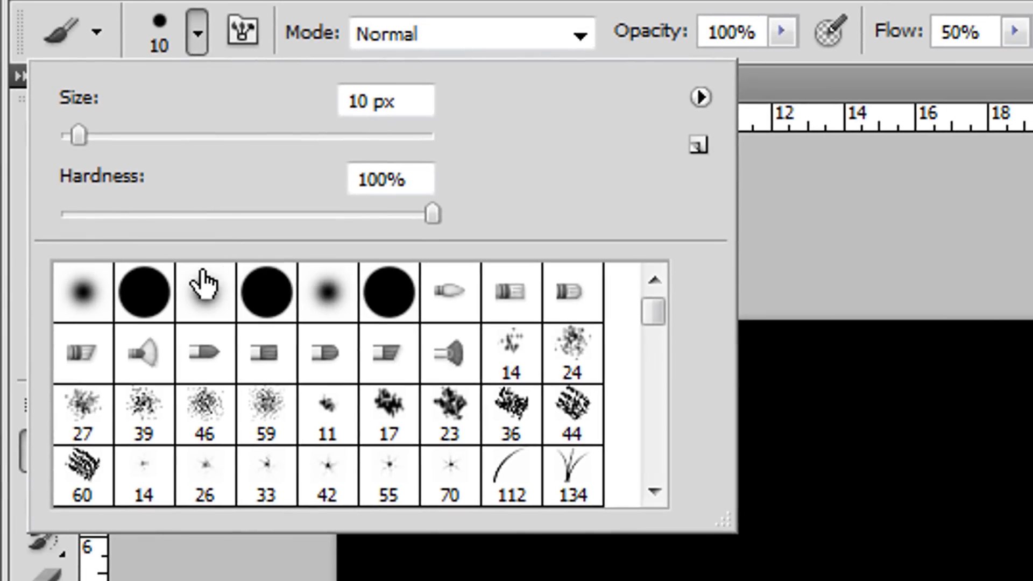
left_click(202, 304)
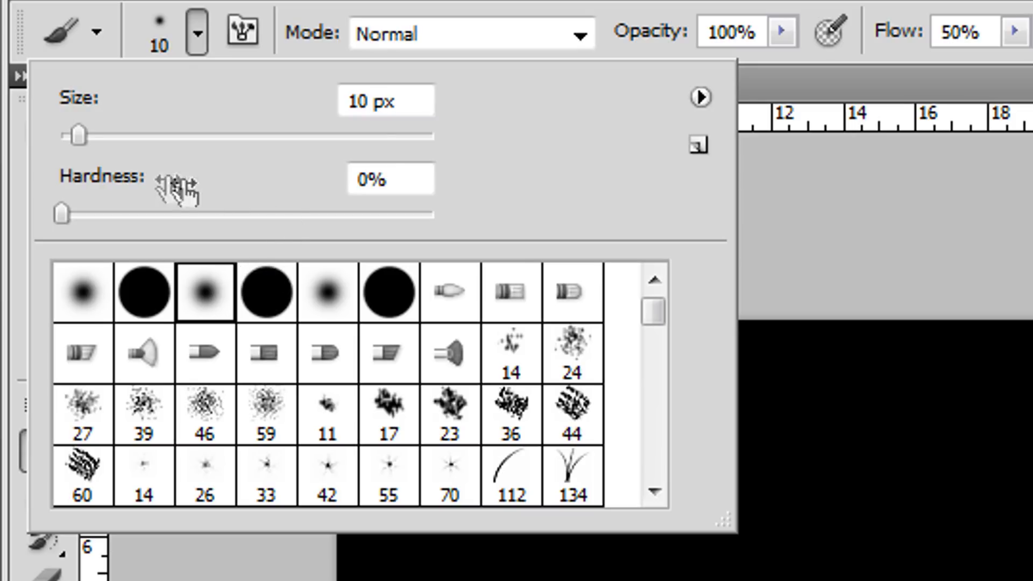
left_click_drag(79, 136, 414, 135)
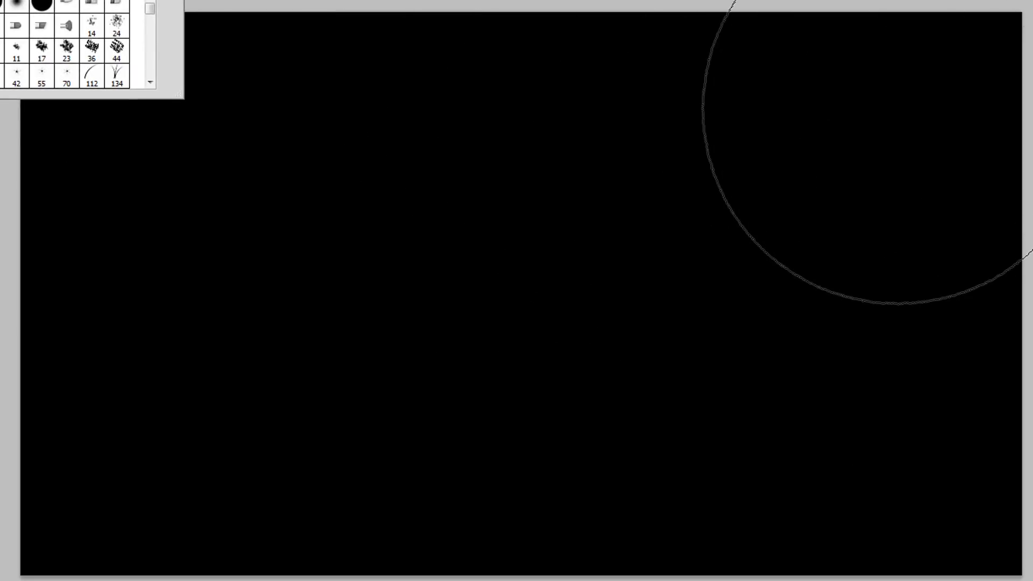
- Dab six large soft blue spots along the upper edge and in the lower corners of the canvas, leaving the lower center dark
left_click(907, 110)
left_click(899, 531)
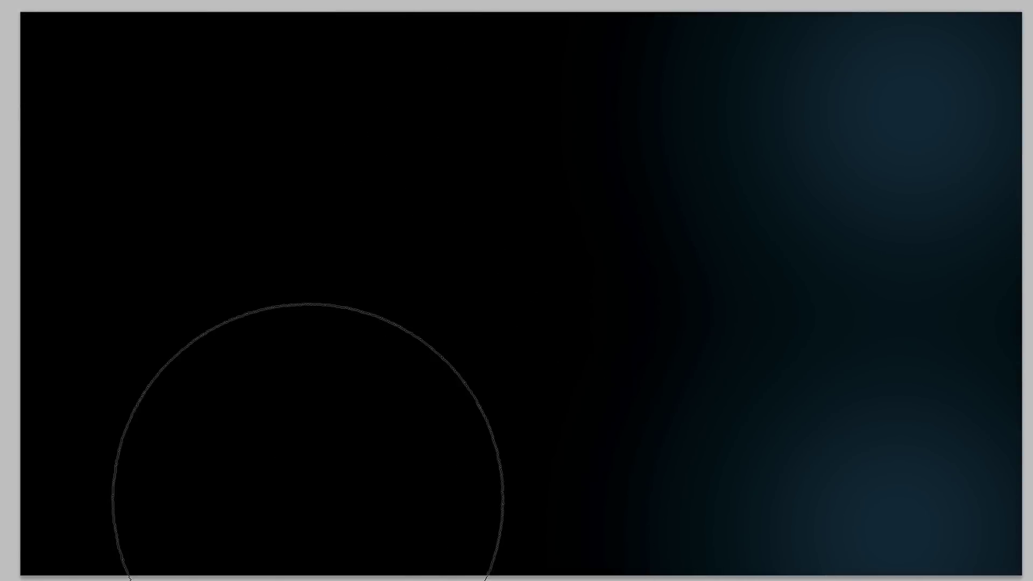
left_click(183, 492)
left_click(399, 99)
left_click(97, 46)
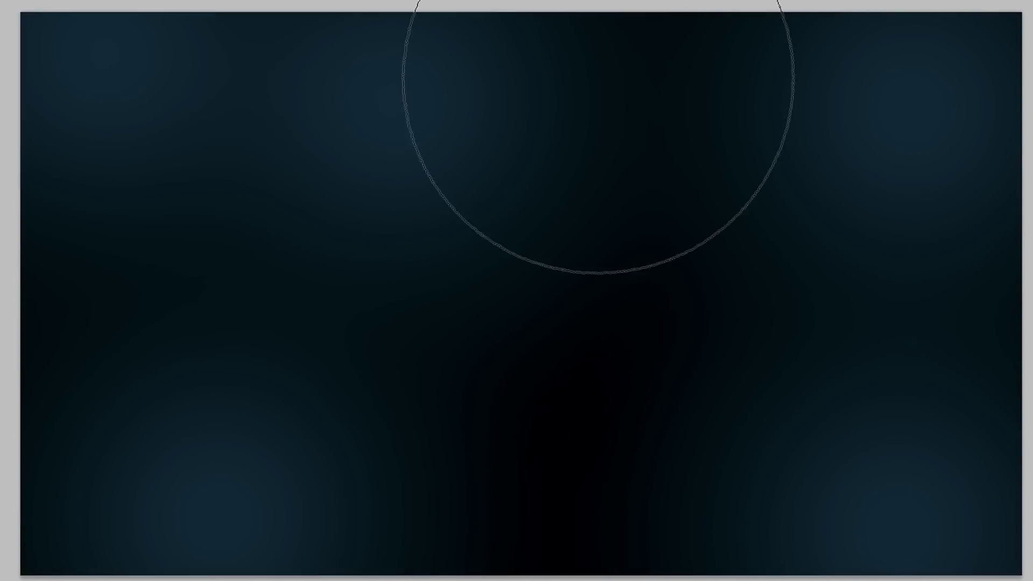
left_click(657, 48)
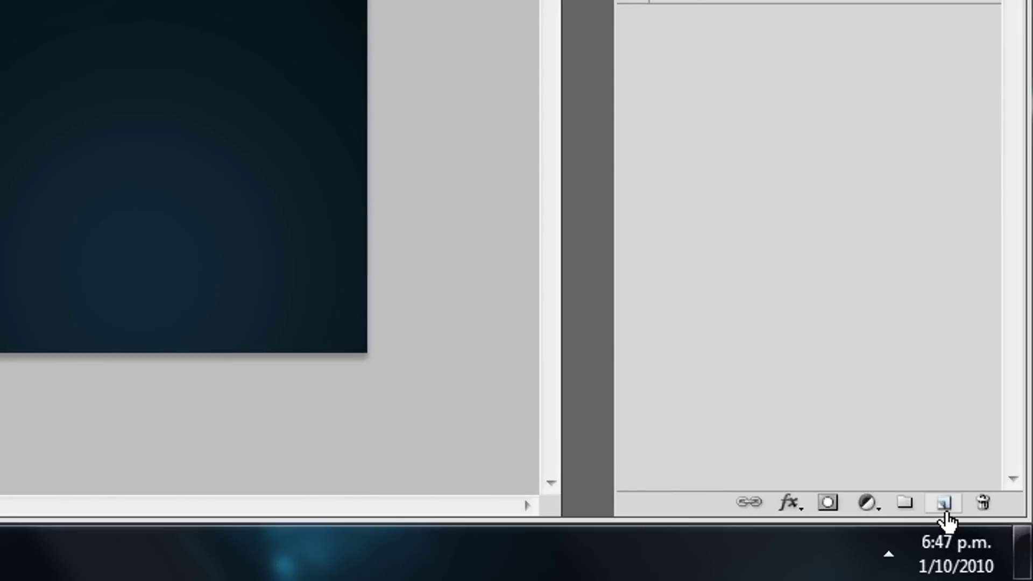
- Add another new layer, reset the colors to default black and white, and render the Clouds filter on it
left_click(999, 552)
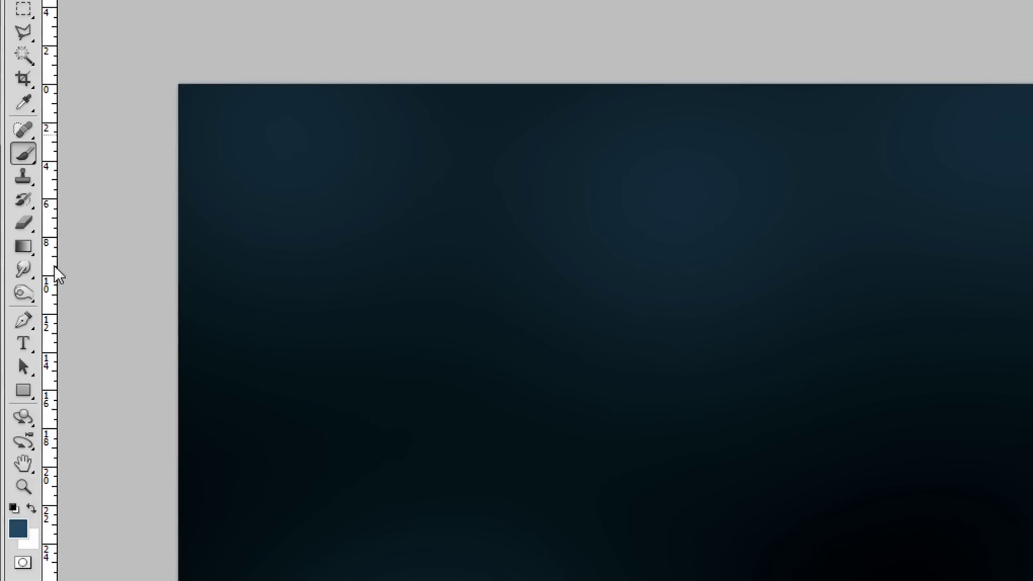
left_click(18, 508)
left_click(342, 19)
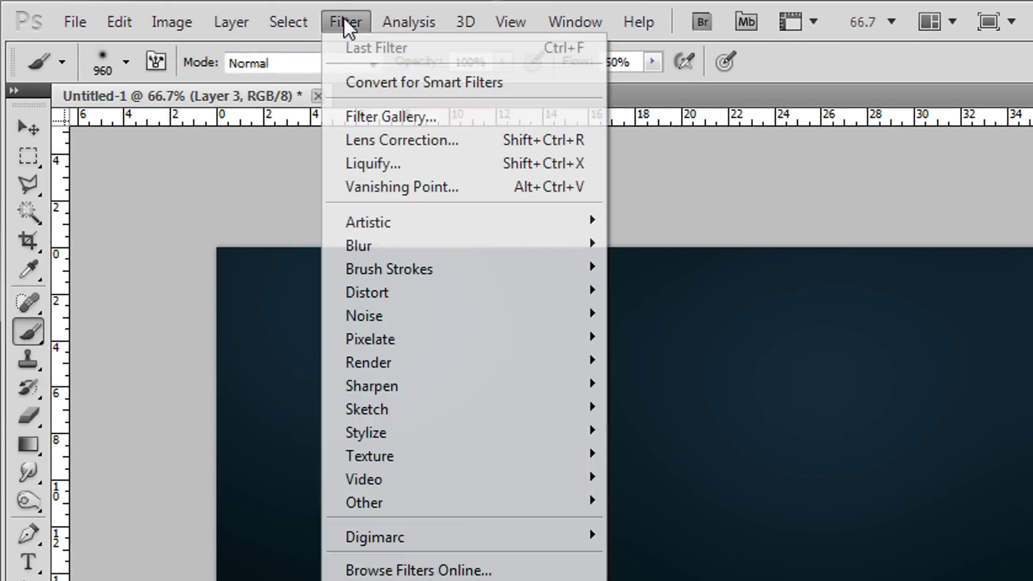
mouse_move(437, 358)
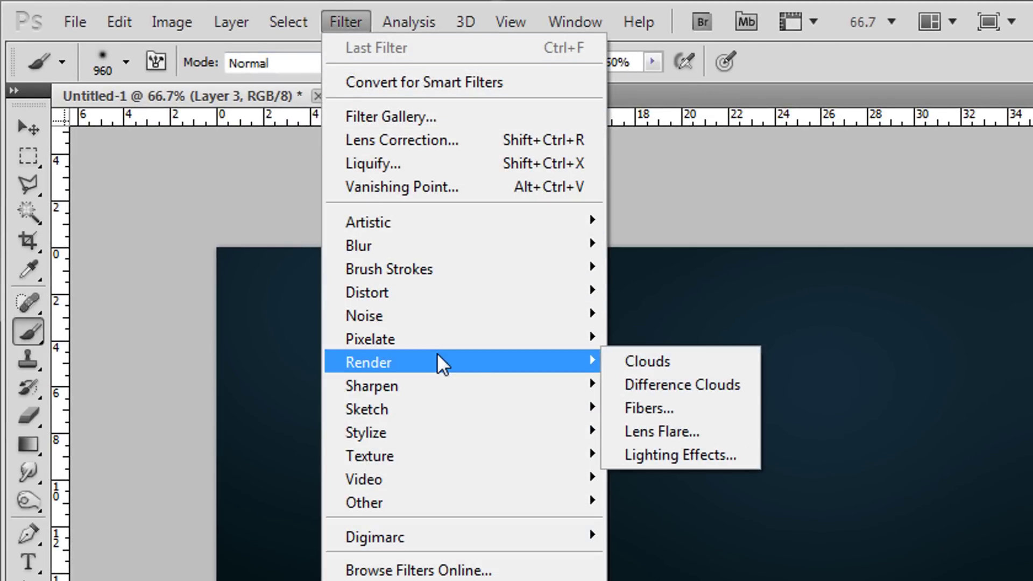
left_click(650, 360)
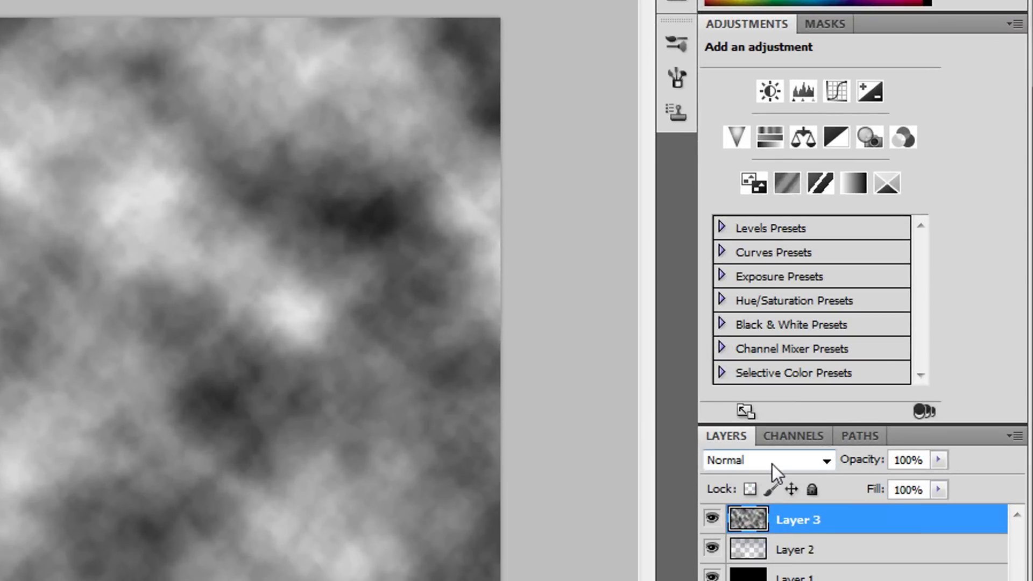
- Set the blend mode of the clouds layer to Divide
left_click(816, 418)
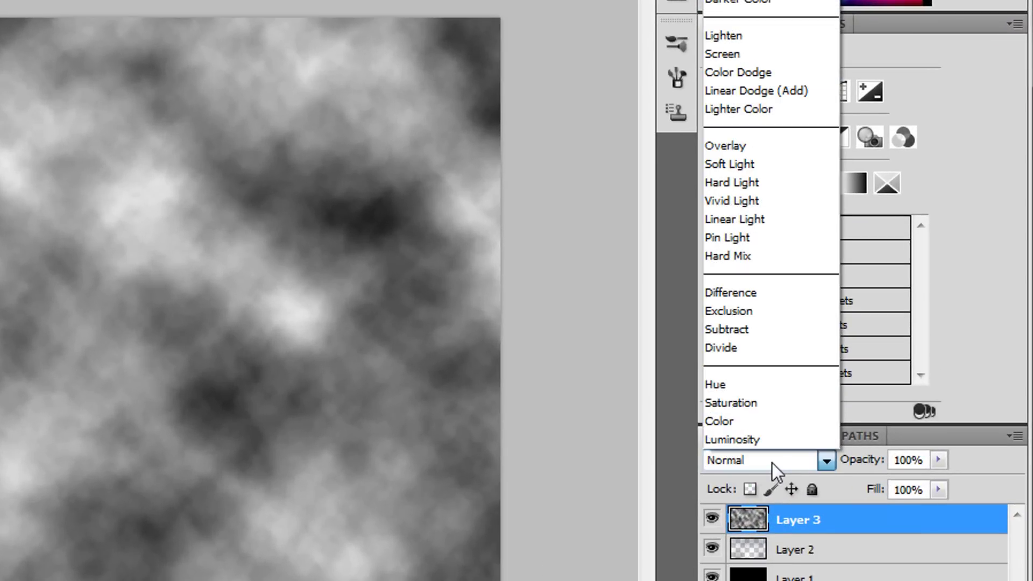
left_click(824, 517)
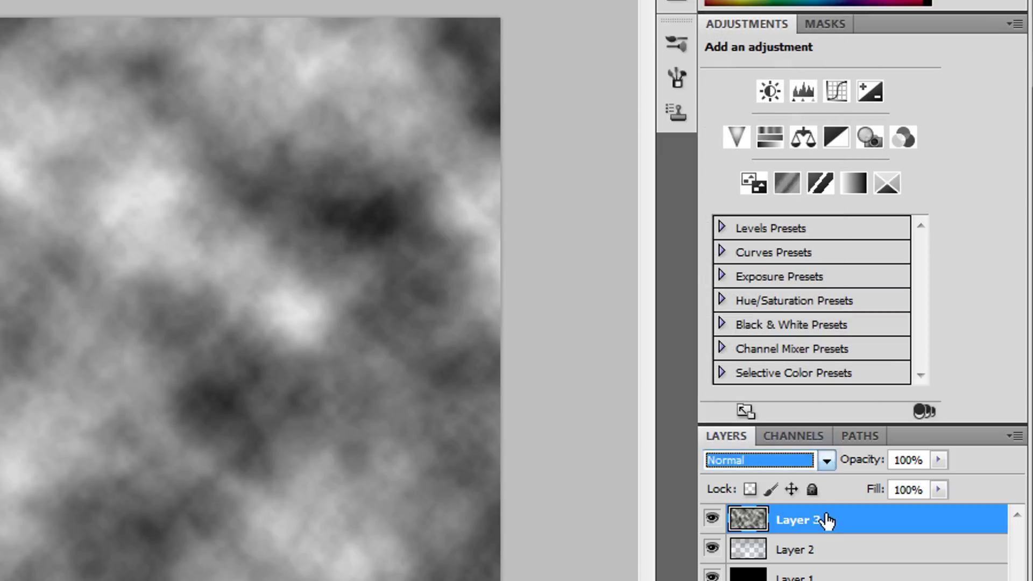
left_click(813, 461)
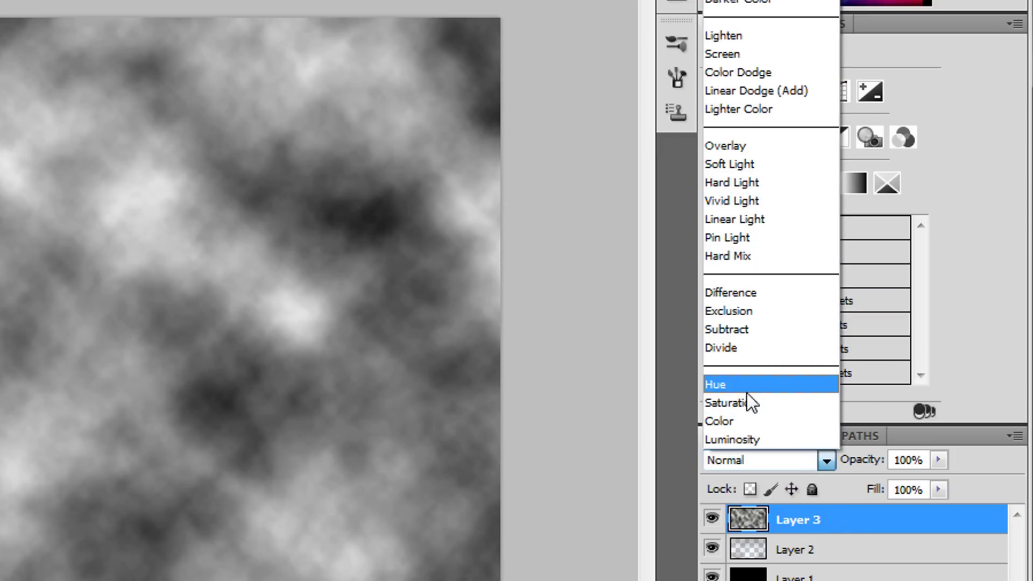
left_click(776, 349)
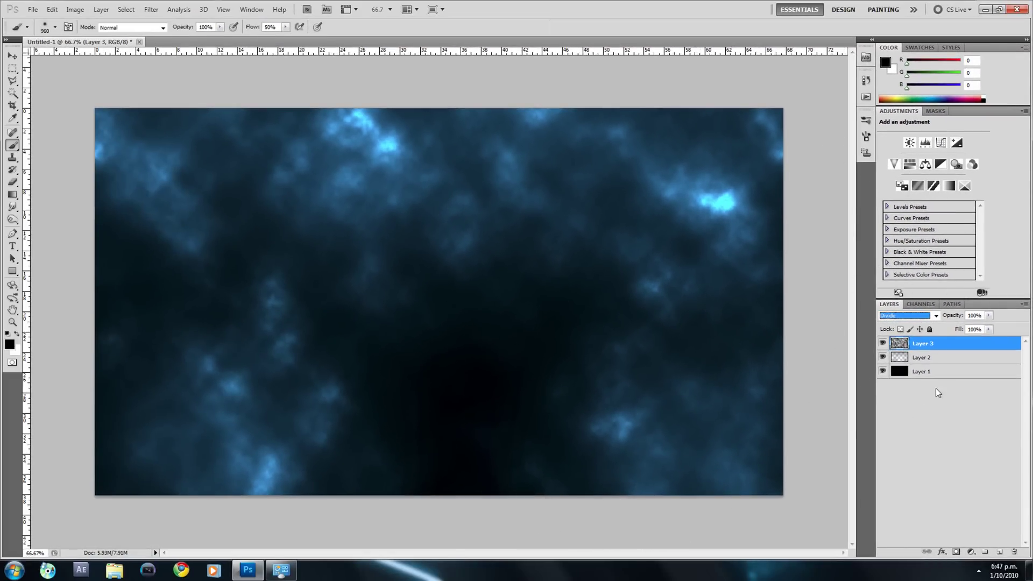
- Lower the opacity of the layer with the blue brush spots (Layer 2) to 54%
left_click(955, 364)
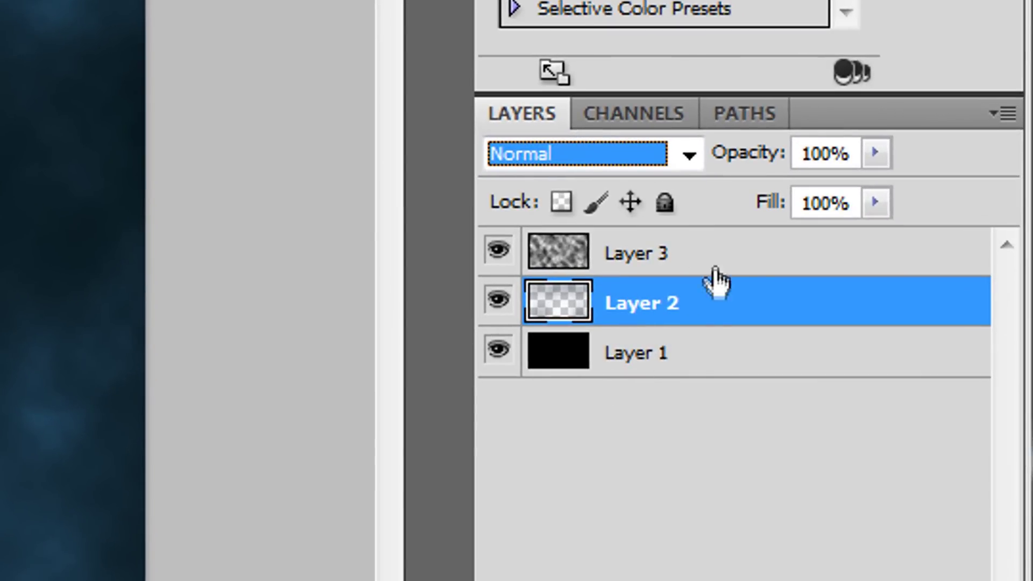
left_click(875, 154)
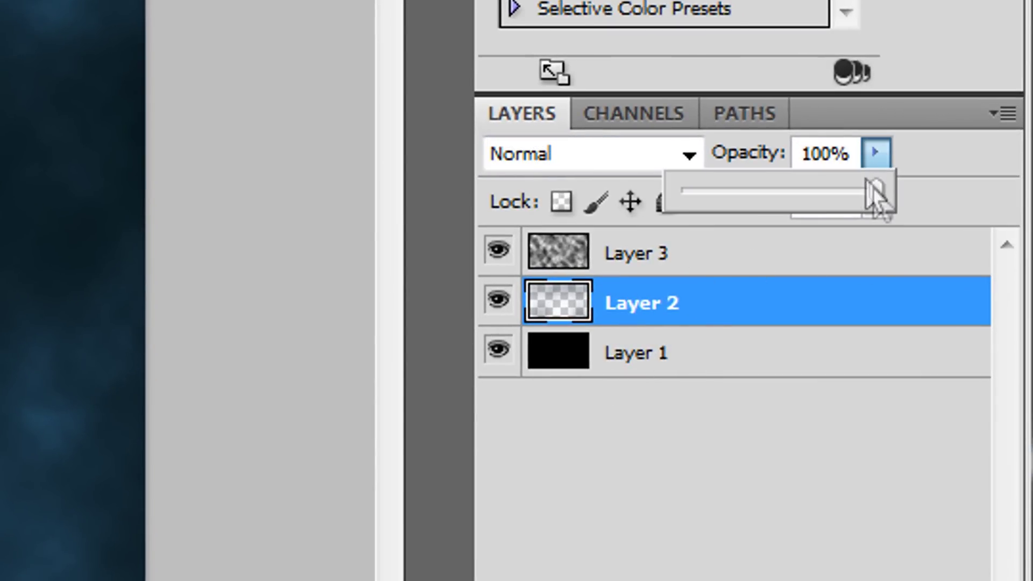
left_click_drag(879, 192, 788, 197)
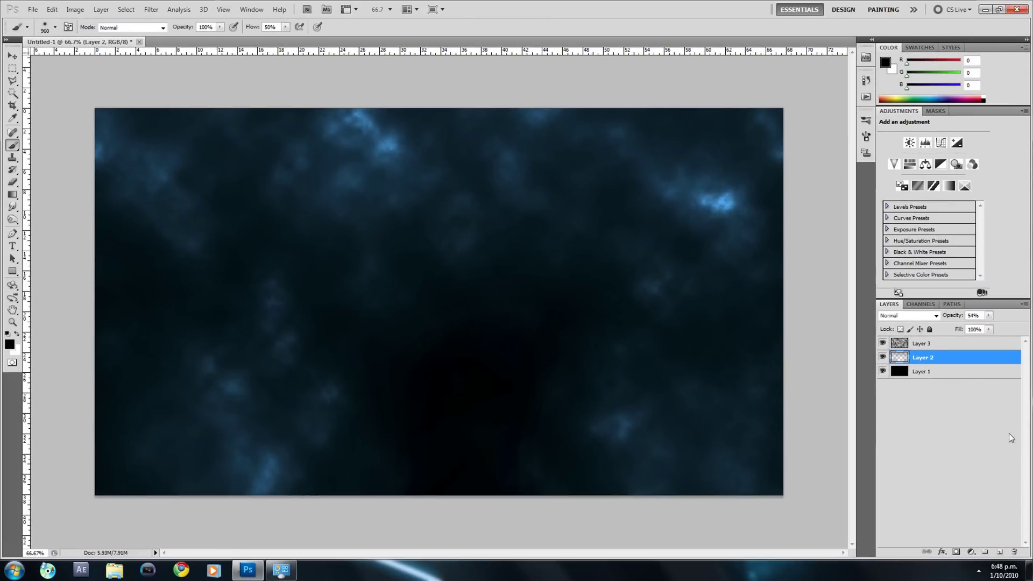
- Place the Logo Transparent Background image from the desktop into the wallpaper and enlarge it proportionally to nearly half the canvas height
left_click(946, 573)
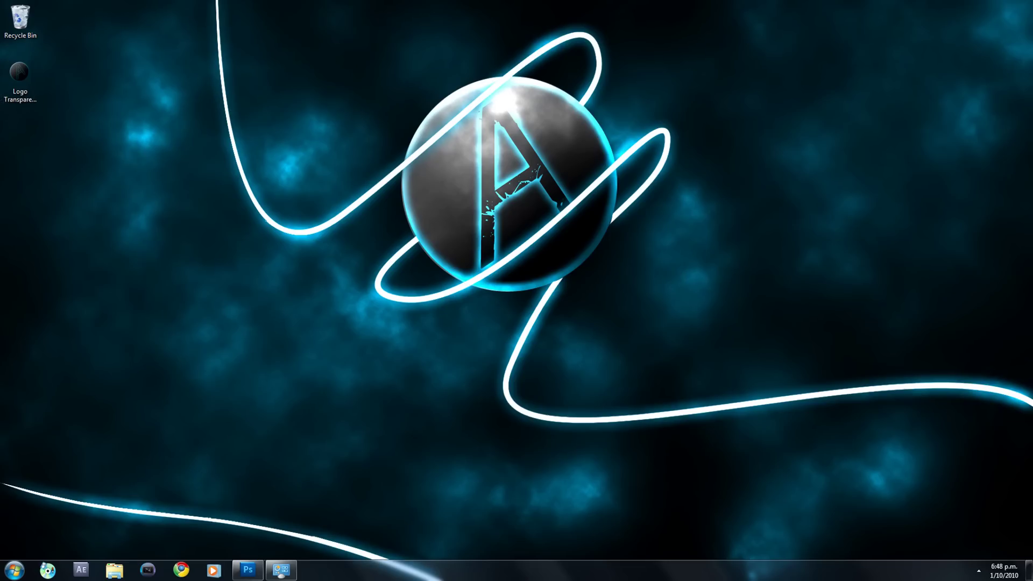
left_click_drag(19, 72, 441, 224)
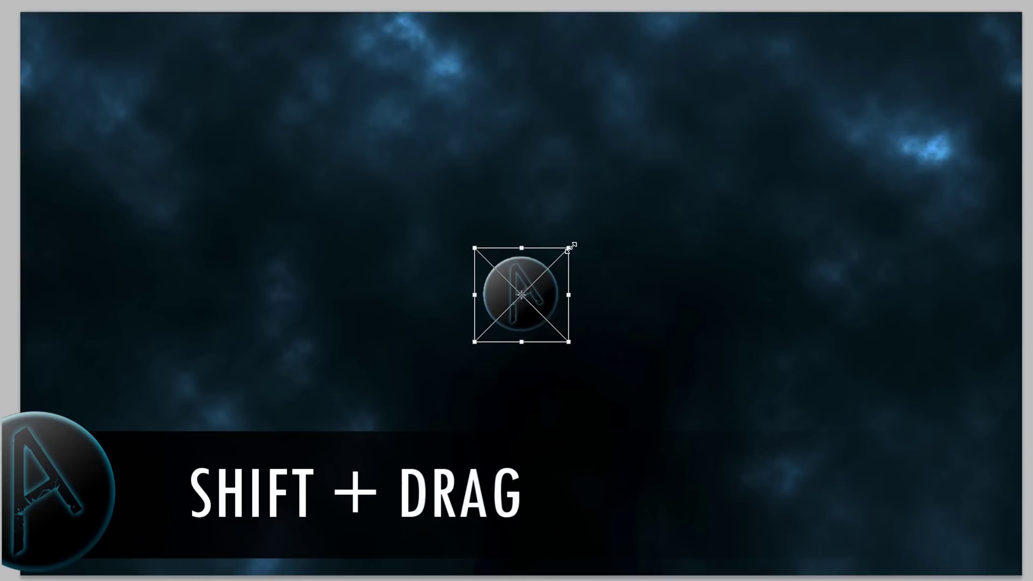
left_click_drag(572, 246, 756, 205)
left_click_drag(762, 163, 778, 34)
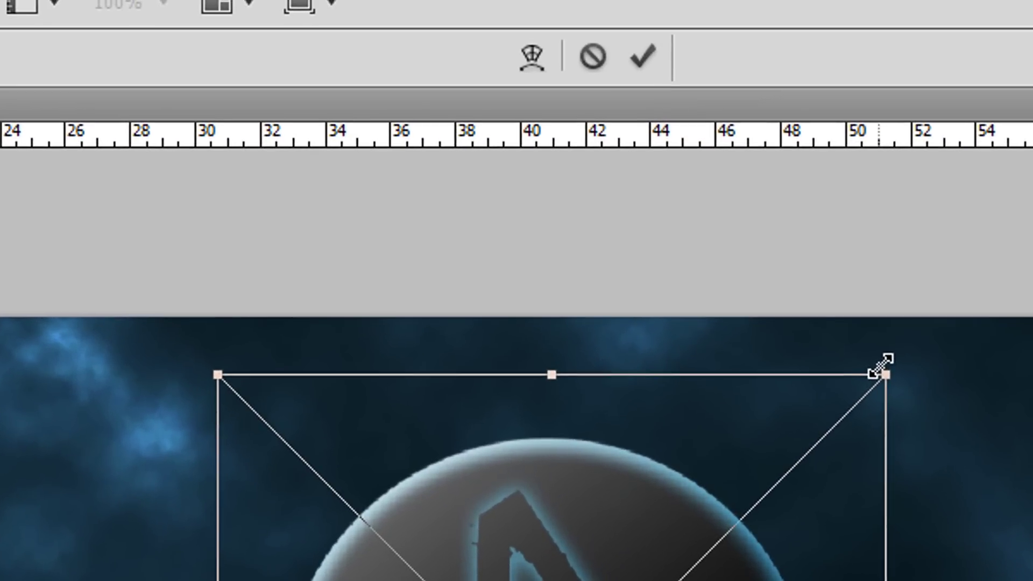
left_click(660, 54)
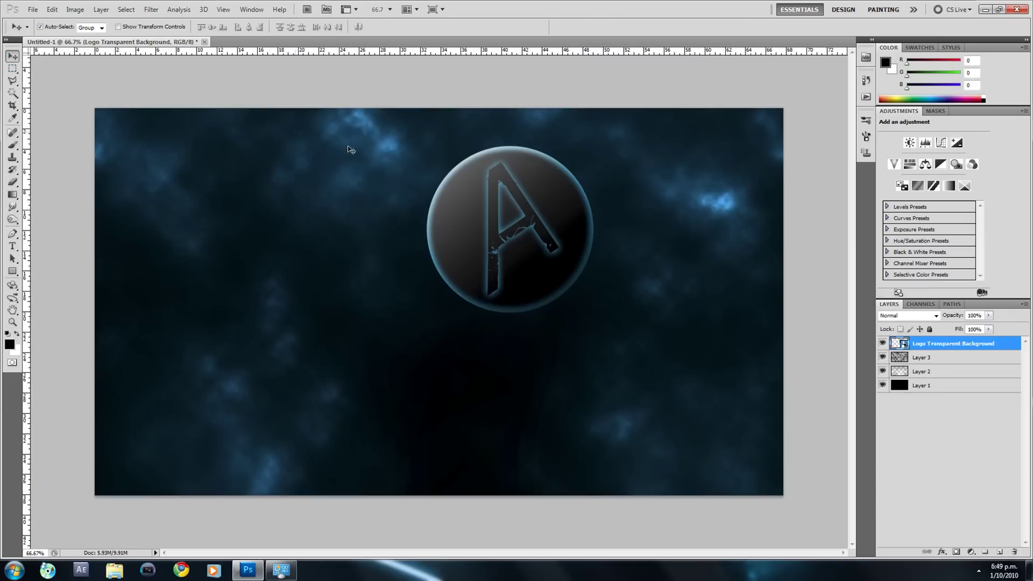
- Move the logo to the horizontal middle of the canvas, slightly above its center
left_click_drag(525, 221, 467, 262)
key("shift+Up")
key("shift+Up")
key("shift+Up")
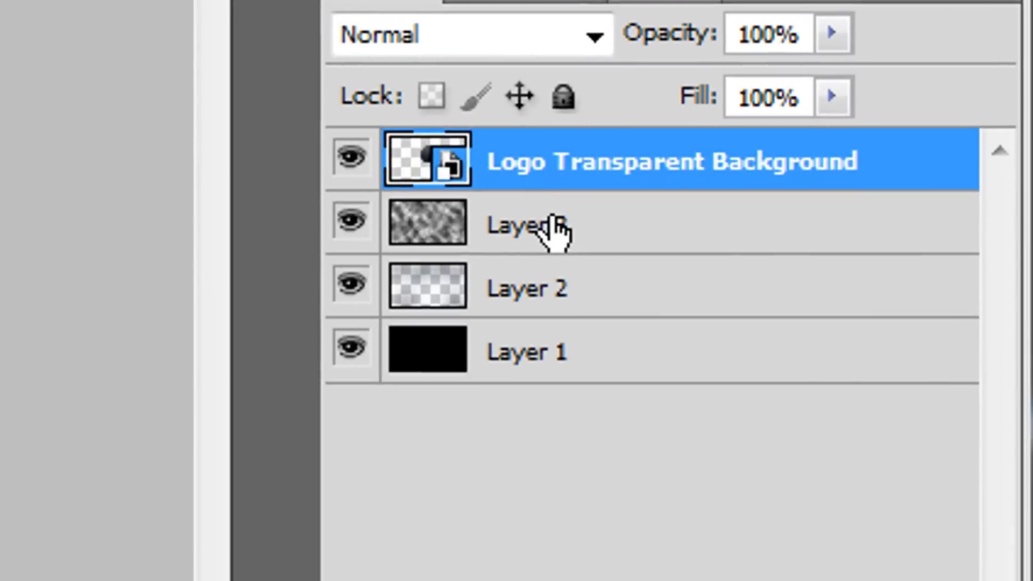
- Move the clouds layer (Layer 3) above the Logo Transparent Background layer
left_click(930, 358)
left_click_drag(568, 234, 597, 159)
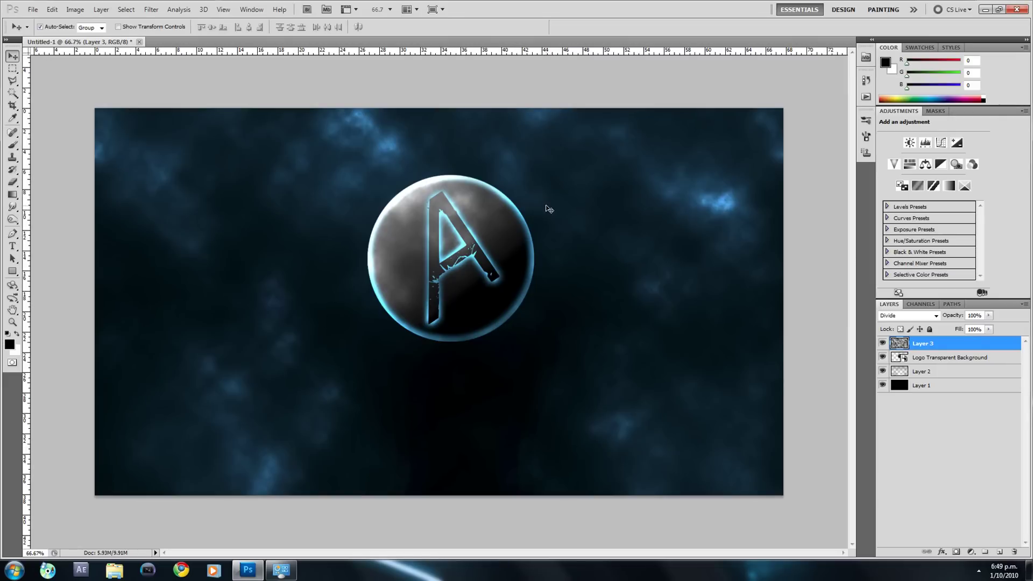
left_click(999, 359)
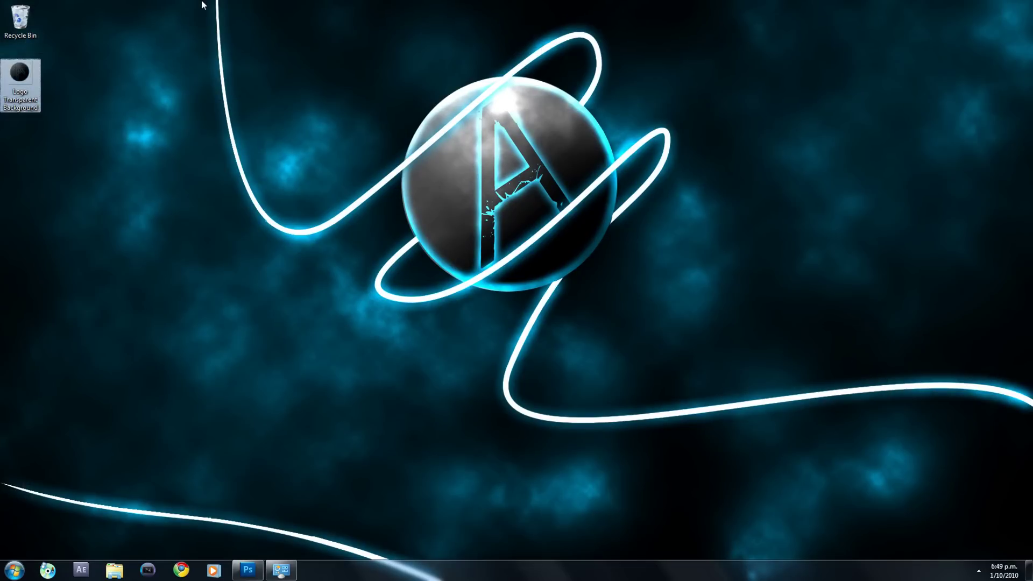
- Switch back to Photoshop and set the Brush tool to a hard round tip at 11 px and 100% hardness
left_click(204, 5)
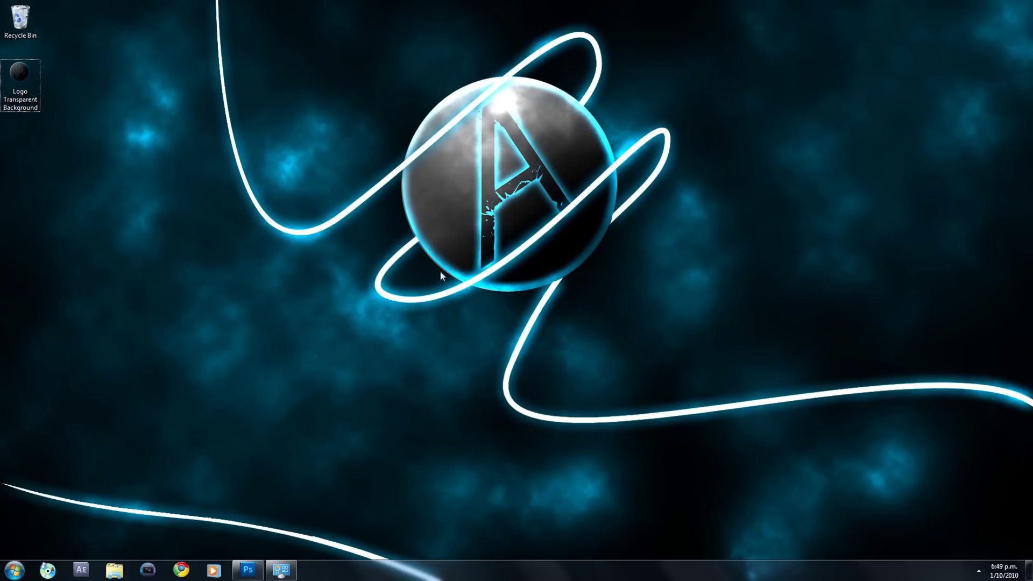
mouse_move(253, 568)
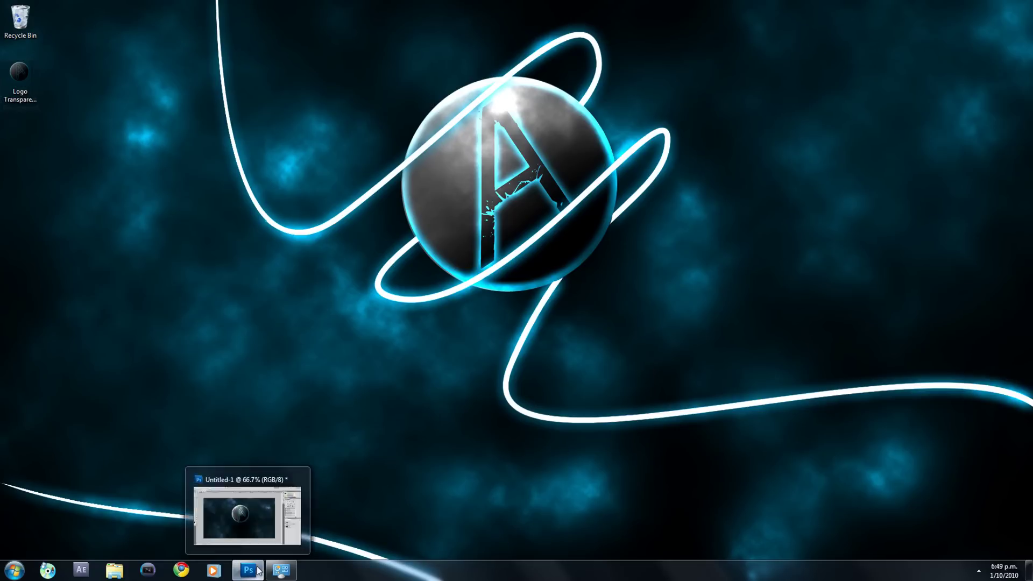
left_click(269, 496)
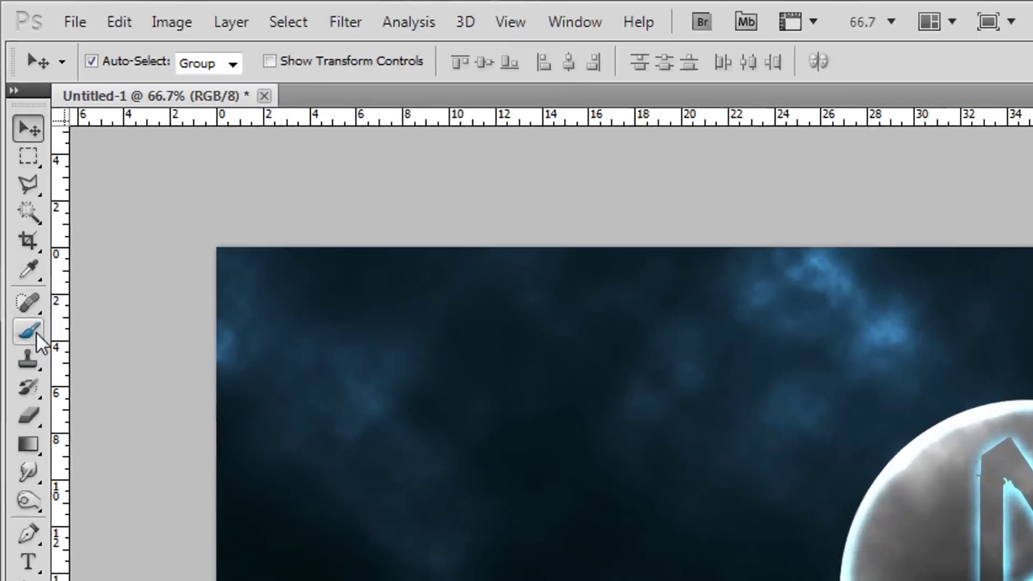
left_click(12, 145)
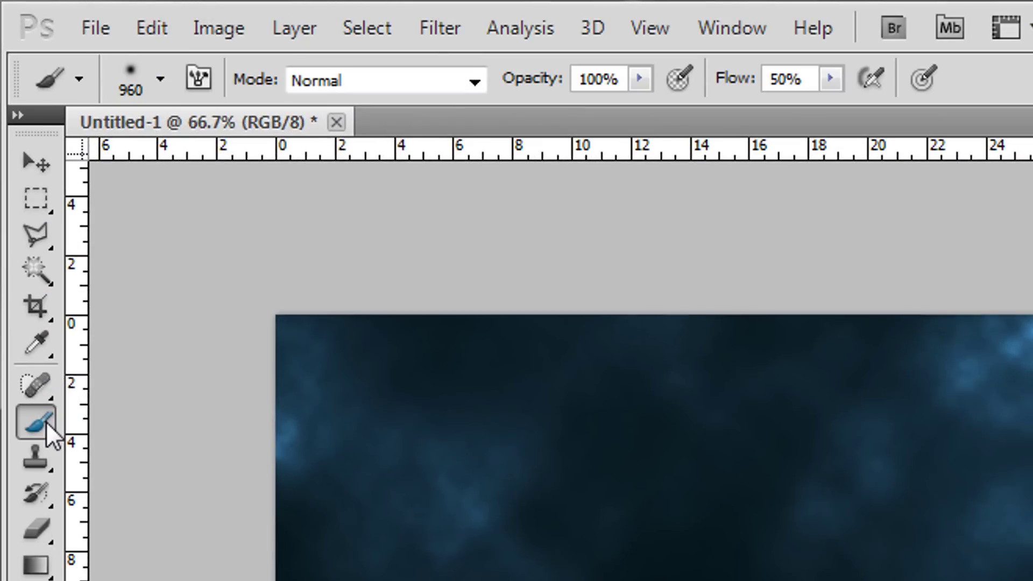
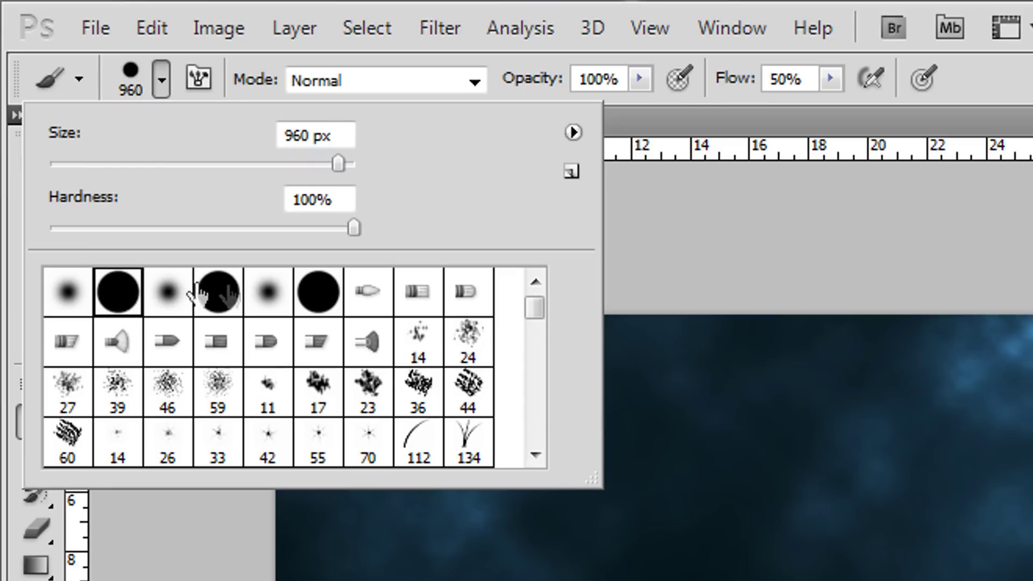
mouse_move(340, 156)
left_mouse_down()
mouse_move(296, 166)
mouse_move(46, 158)
mouse_move(77, 157)
mouse_move(67, 157)
left_mouse_up()
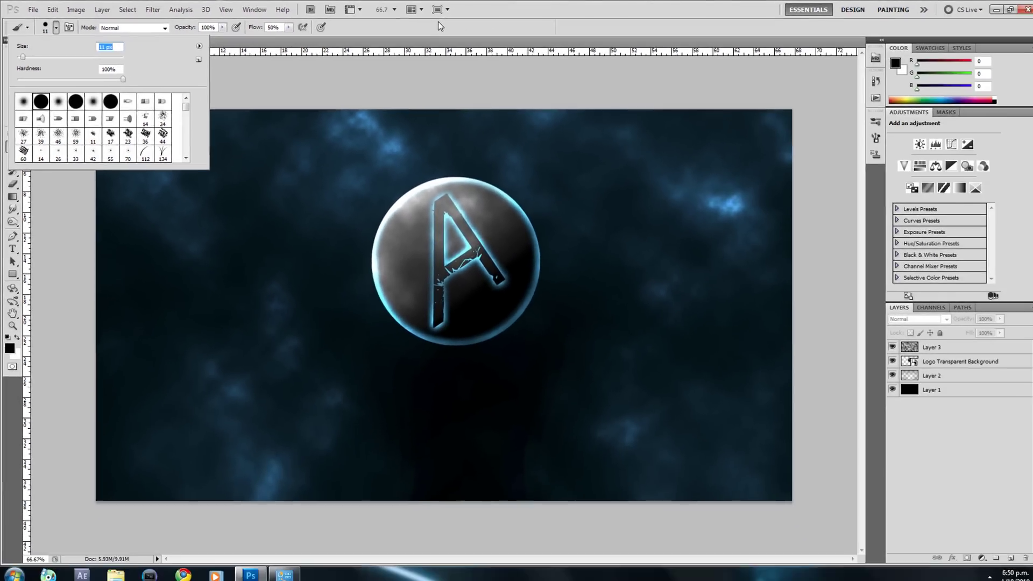
key("Return")
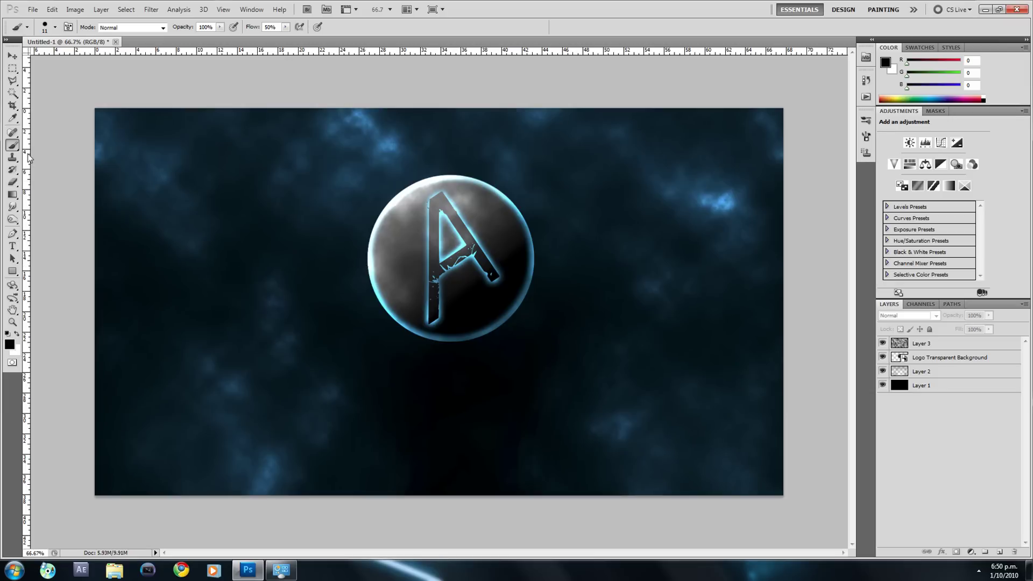
- Add a new layer above the clouds layer
left_click(1003, 552)
mouse_move(332, 209)
left_mouse_down()
mouse_move(331, 226)
mouse_move(474, 163)
mouse_move(402, 249)
mouse_move(458, 280)
left_mouse_up()
left_click_drag(536, 206, 549, 313)
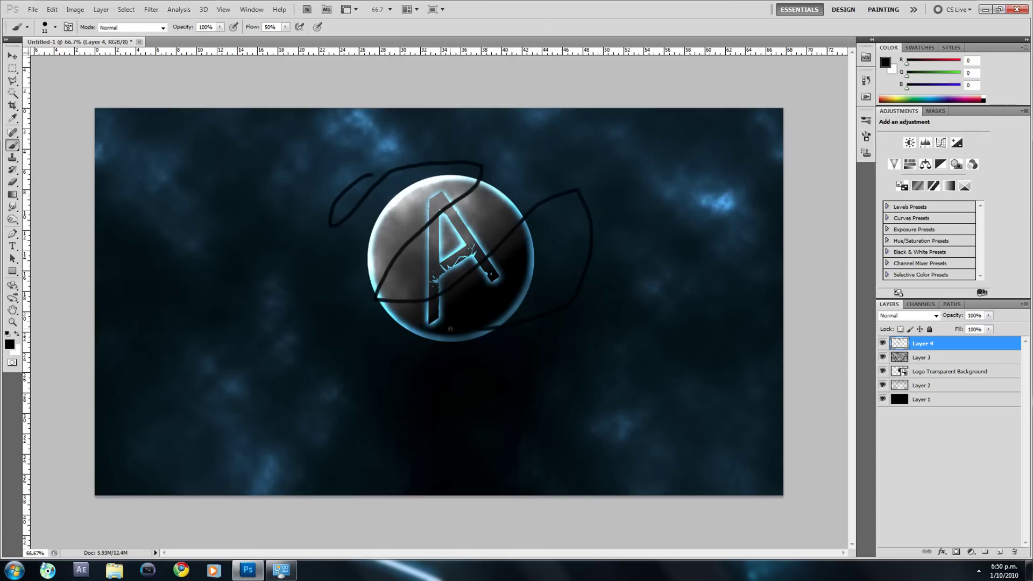
key("ctrl+z")
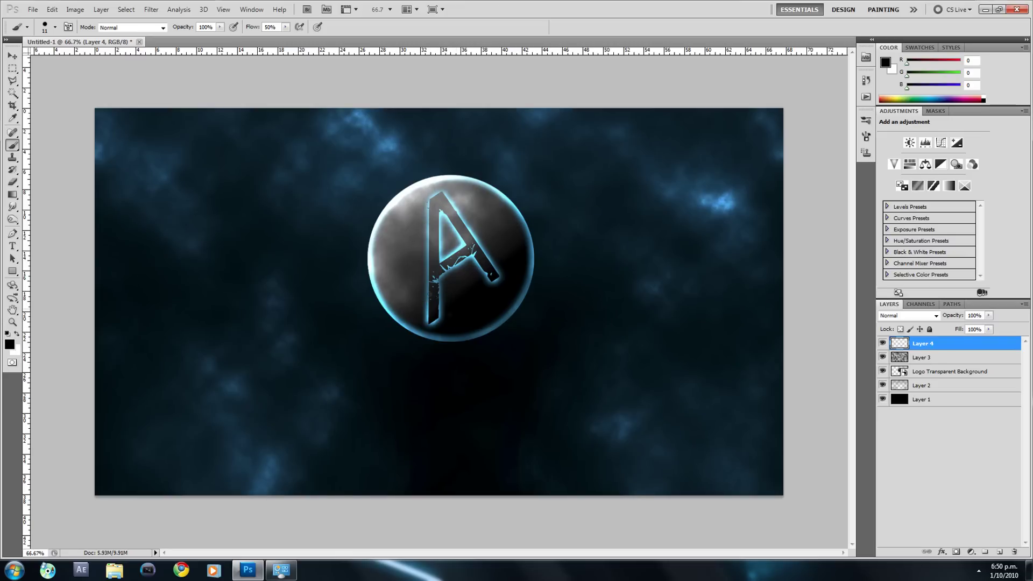
- Set the foreground color to white
left_click(9, 344)
left_click_drag(636, 254, 554, 131)
left_click(877, 154)
- Turn off the Brush tool's airbrush mode and its tablet pressure controls for opacity and size
key("b")
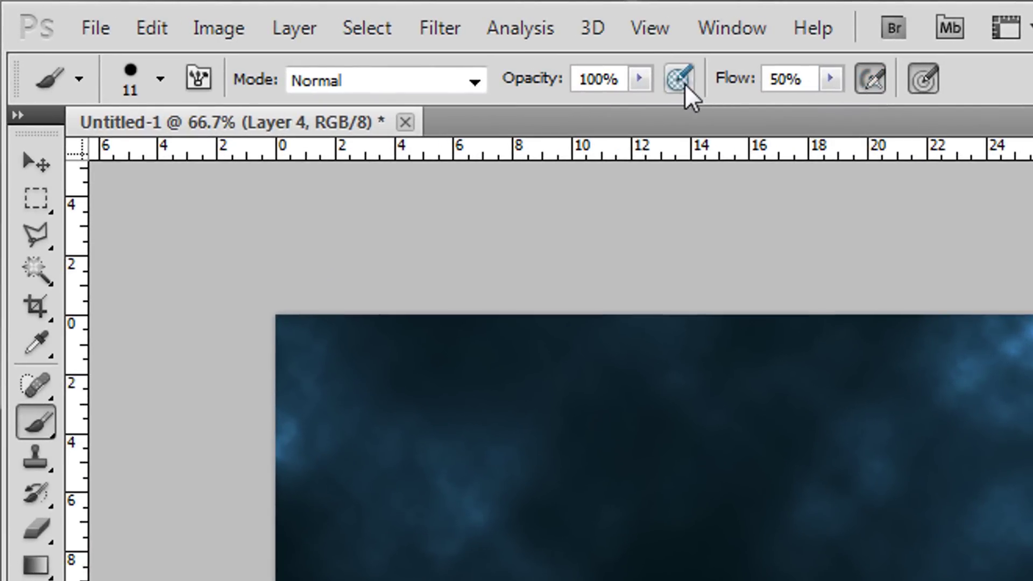
left_click(392, 49)
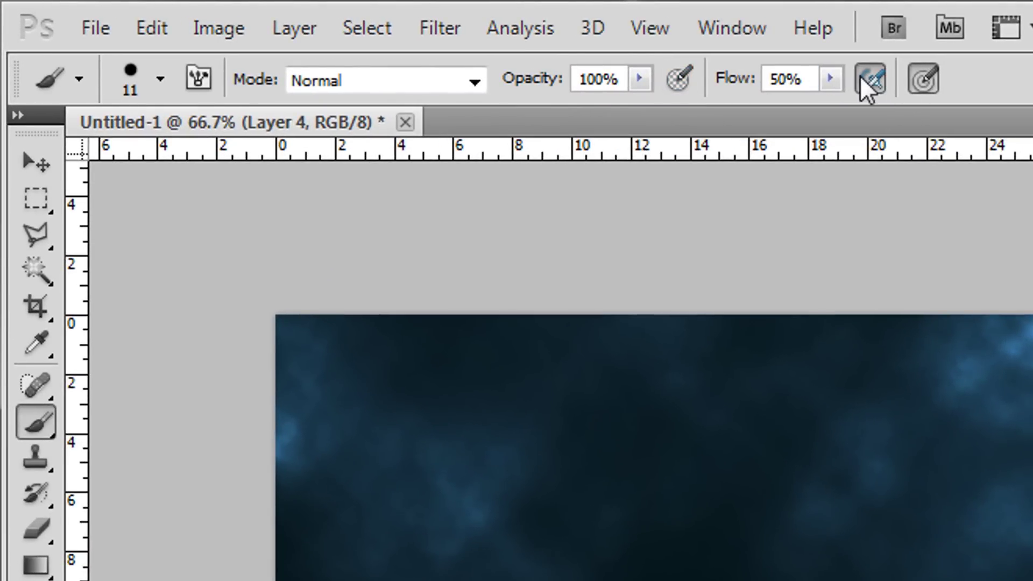
left_click(919, 81)
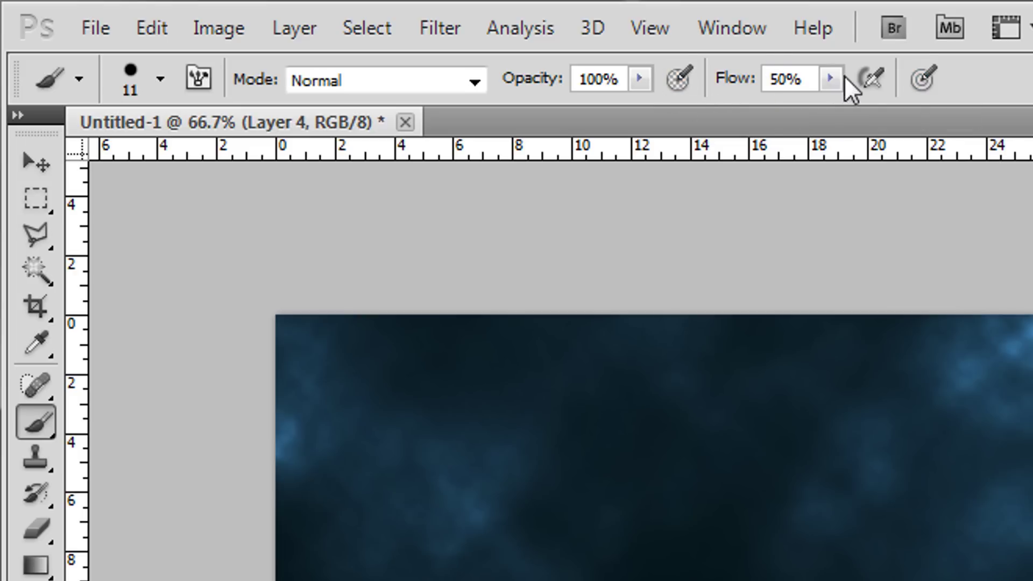
left_click(639, 80)
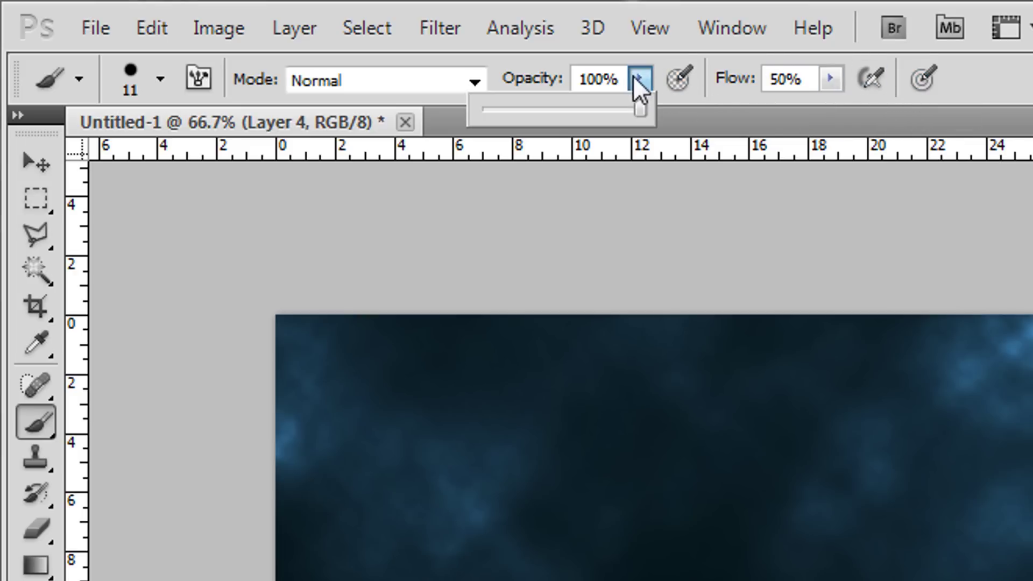
left_click(830, 80)
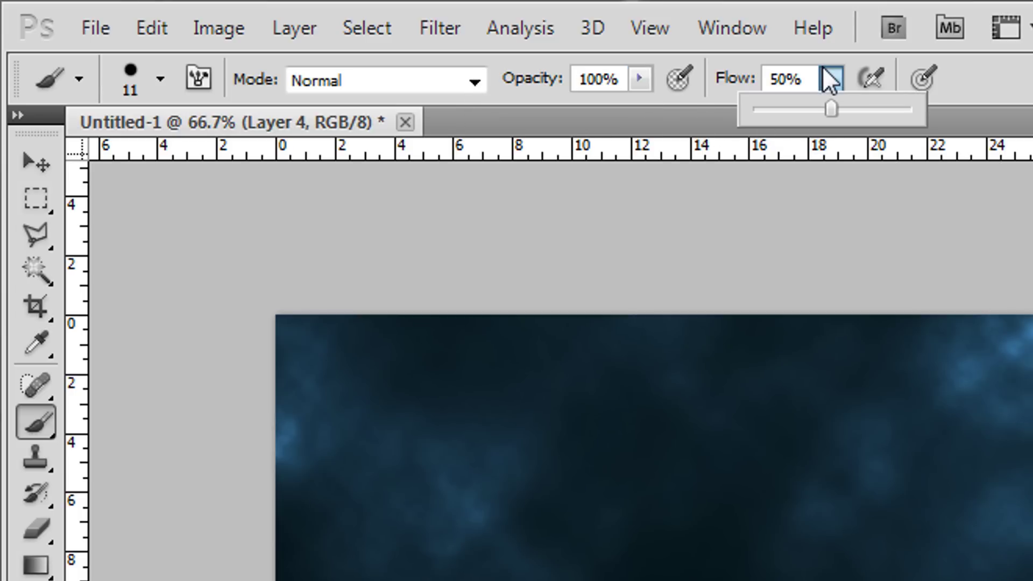
key("Return")
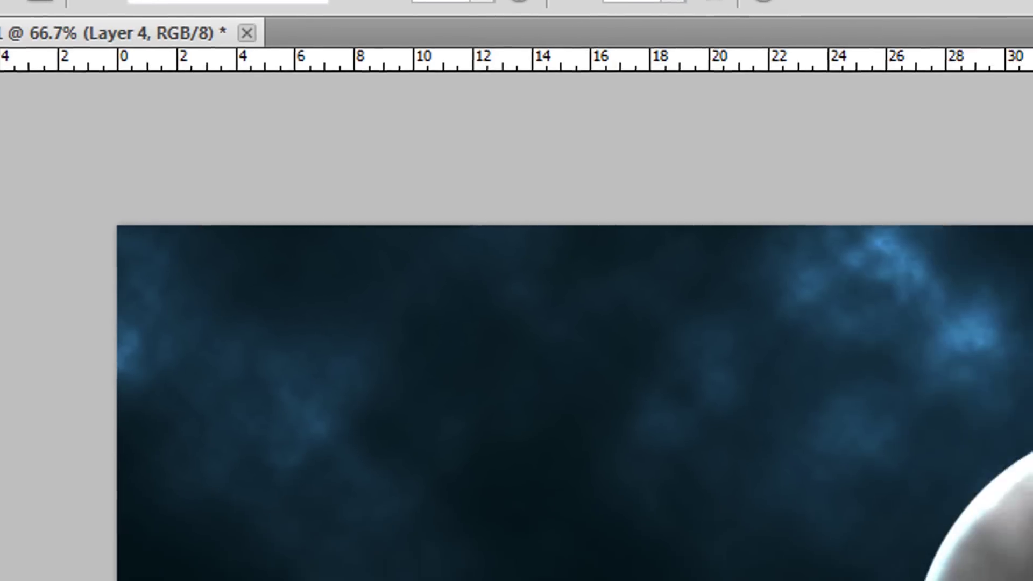
- Enable Shape Dynamics in the Brush settings and collapse them
left_click(538, 3)
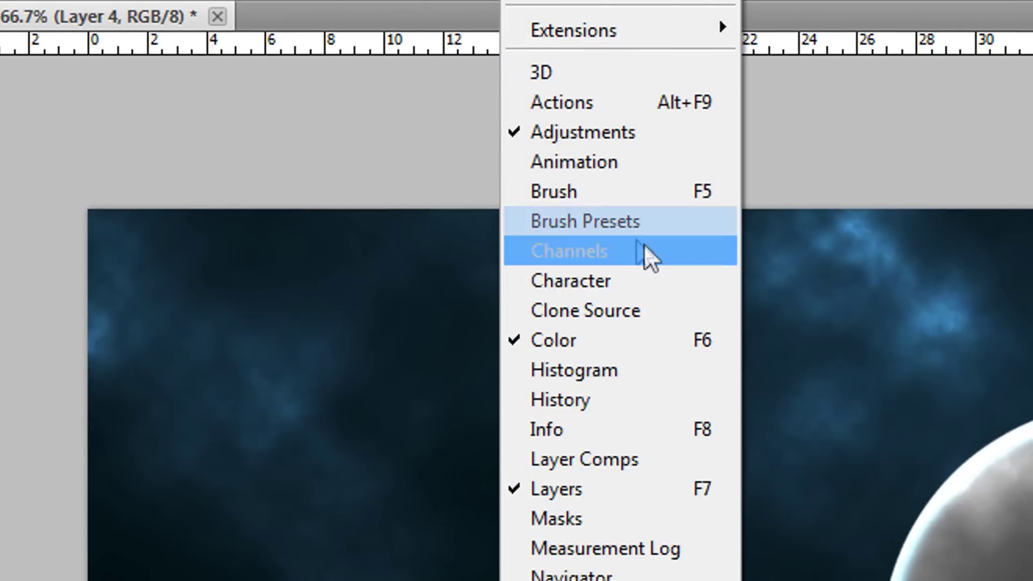
left_click(644, 202)
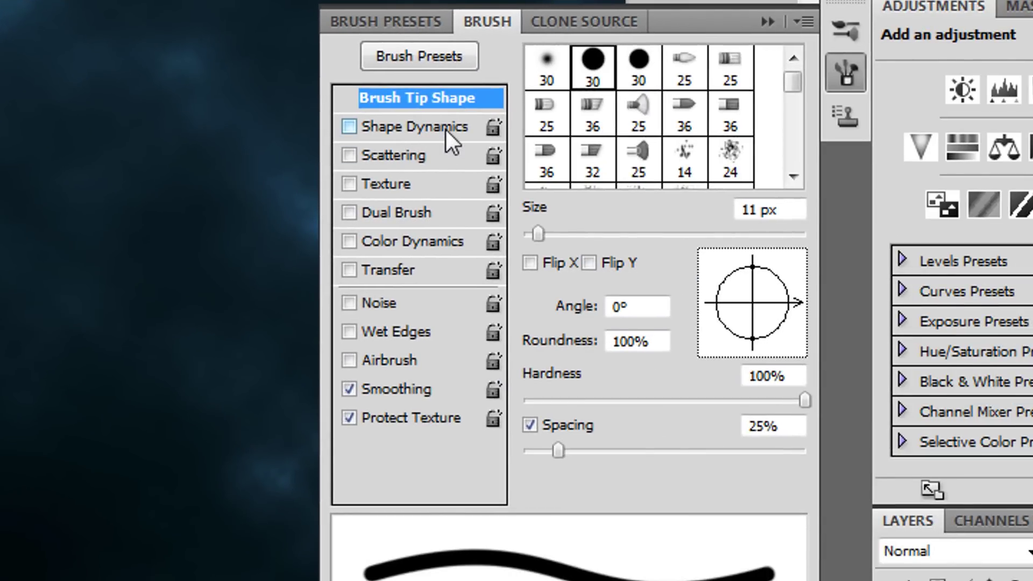
left_click(349, 127)
left_click(771, 24)
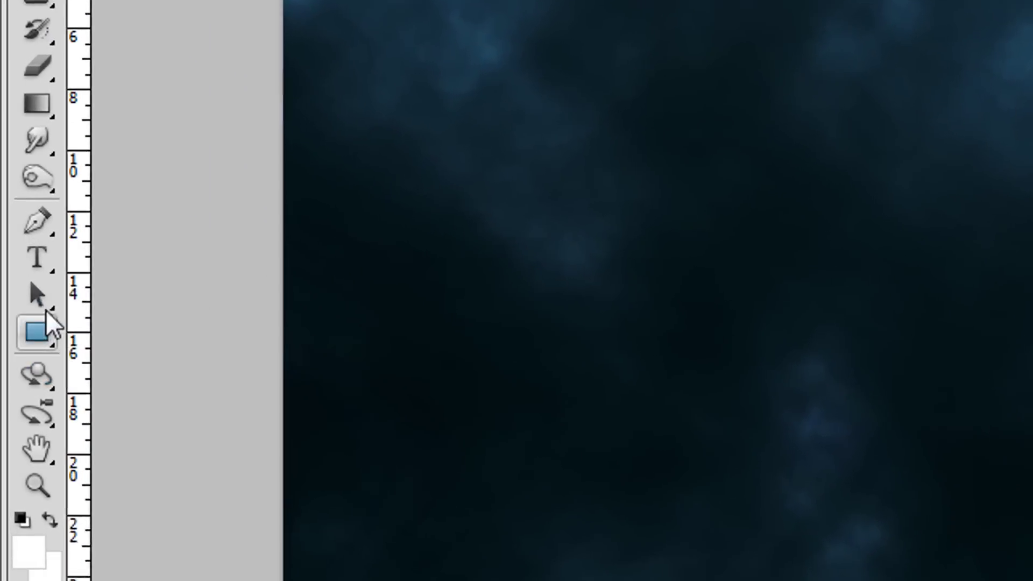
- Draw a curved Pen tool path from above the canvas's upper edge, winding in loops around the logo and ending beyond the right edge
left_click_drag(37, 220, 166, 218)
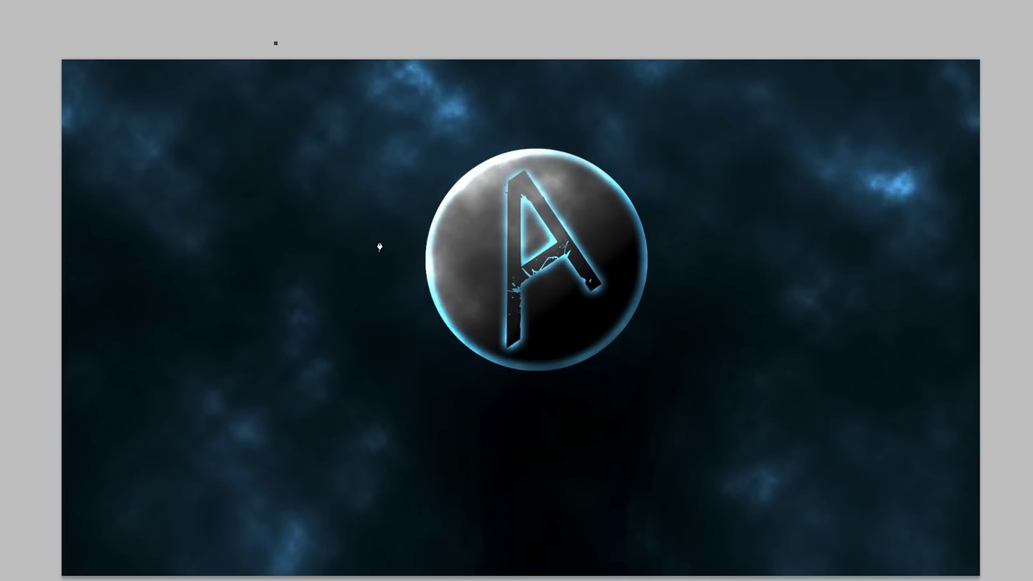
left_click_drag(380, 233, 526, 170)
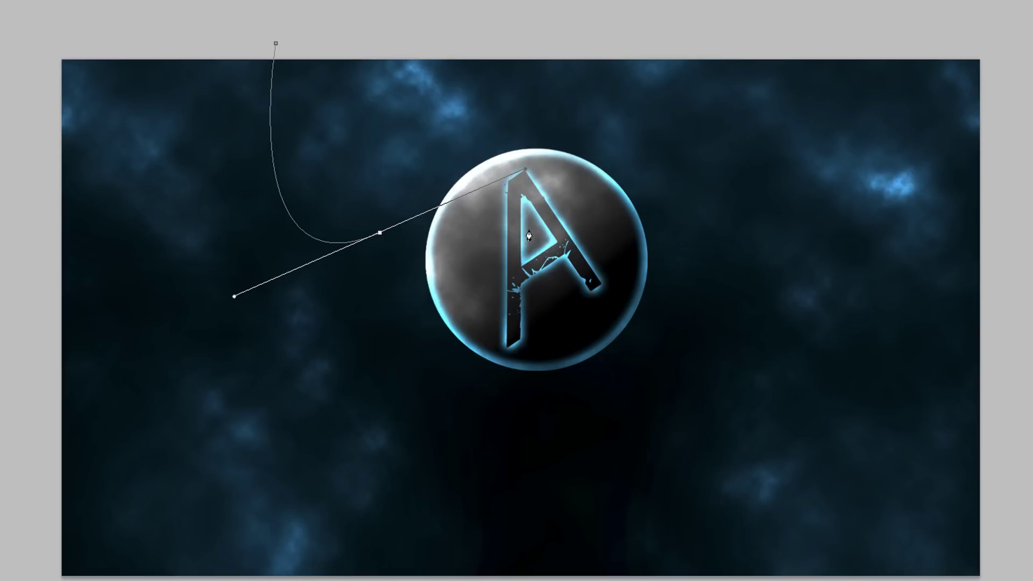
left_click_drag(531, 233, 313, 389)
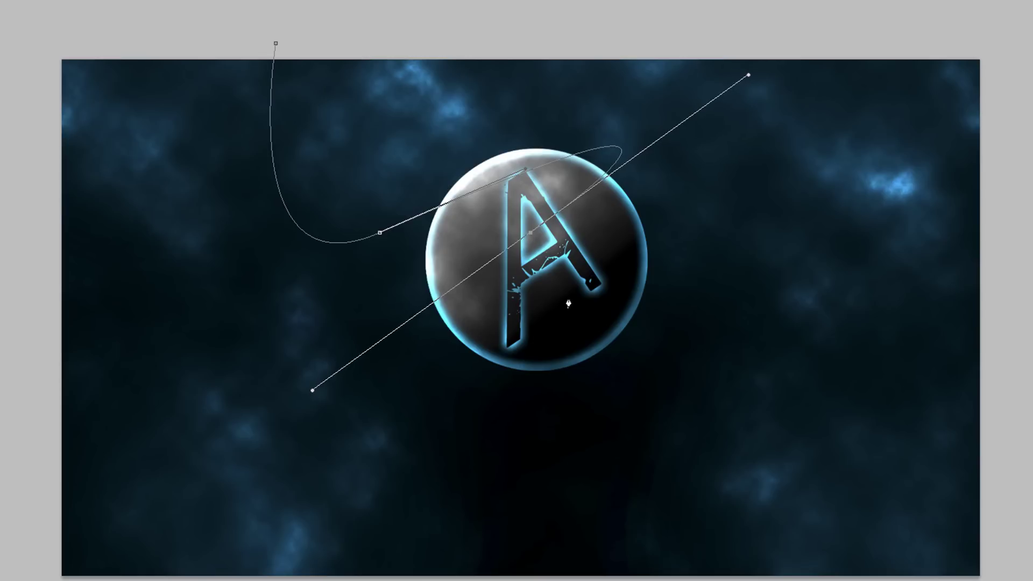
left_click_drag(569, 290, 695, 214)
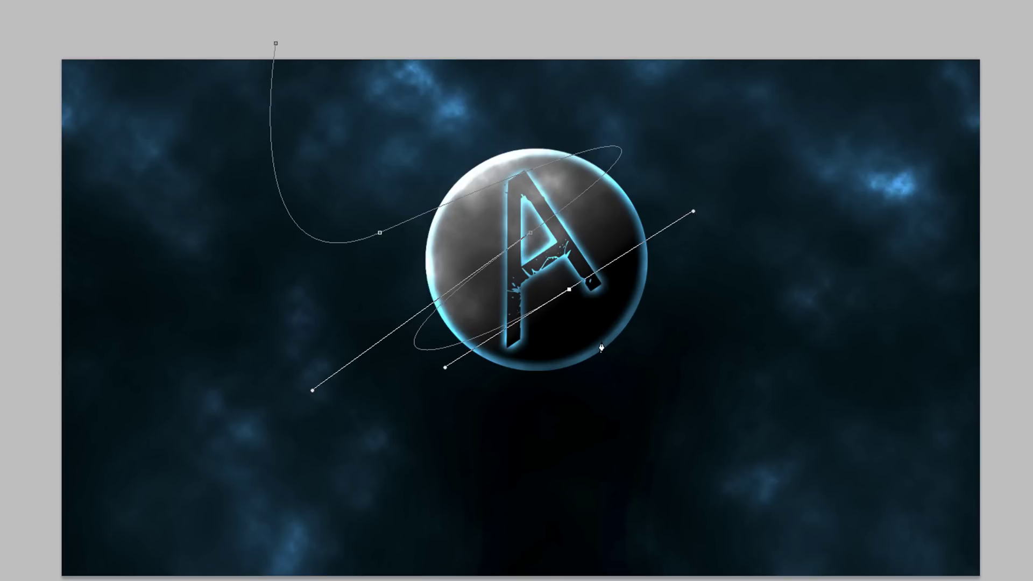
left_click_drag(601, 342, 438, 450)
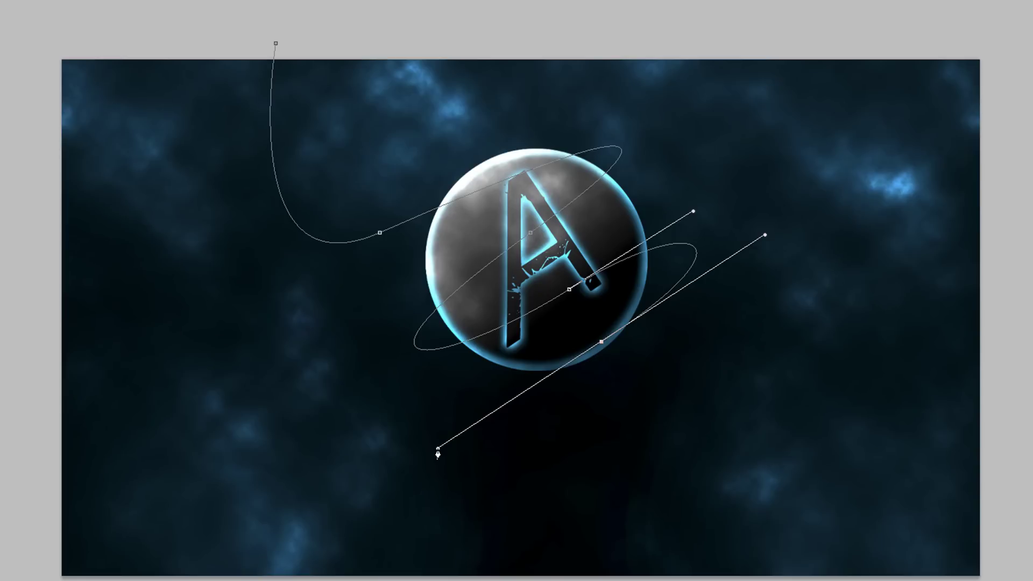
left_click_drag(587, 446, 620, 438)
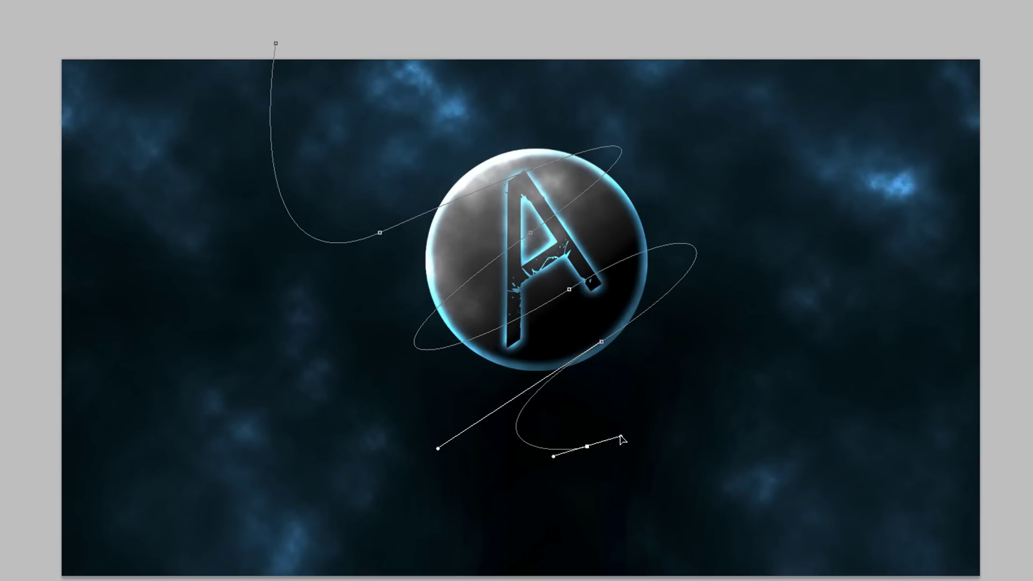
left_click_drag(1032, 363, 1032, 506)
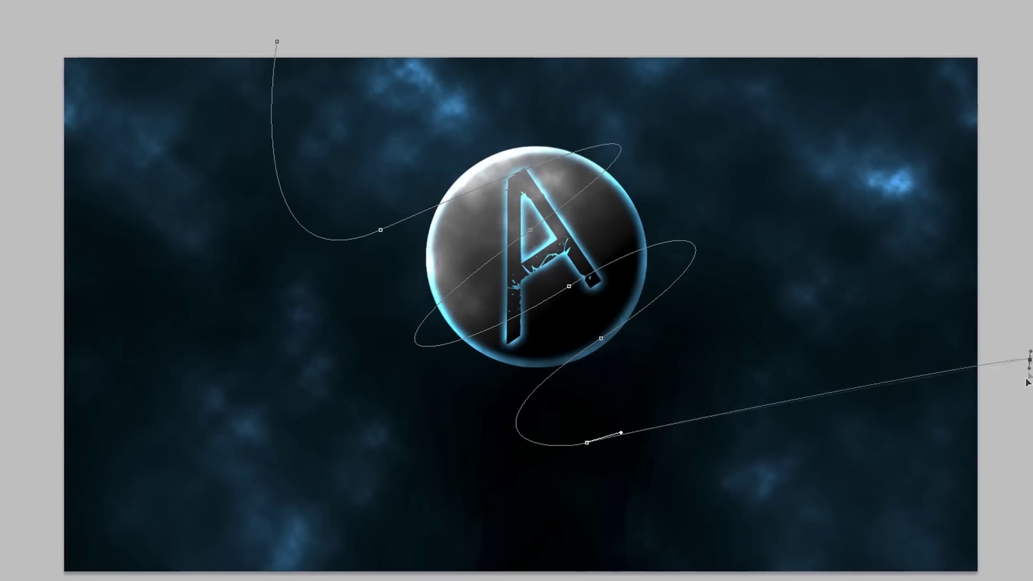
- Continue the curved path outside the canvas's right and lower edges, crossing its lower-left area and ending beyond the left edge
left_click_drag(1030, 457, 1032, 436)
left_click_drag(993, 538, 749, 559)
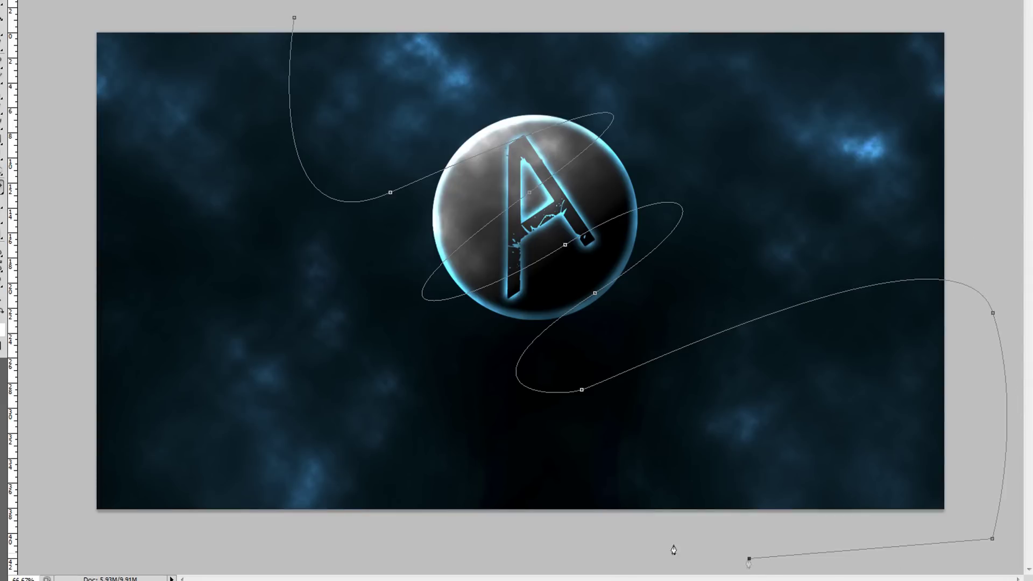
left_click(575, 545)
left_click_drag(87, 452, 136, 528)
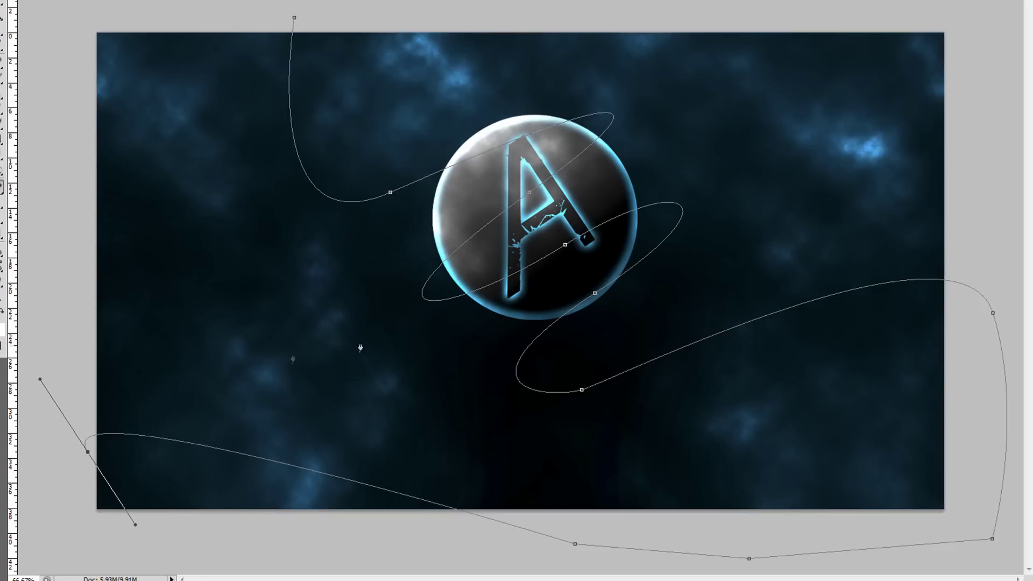
- Stroke the path with the Brush and Simulate Pressure enabled, and dismiss the path outline
right_click(659, 359)
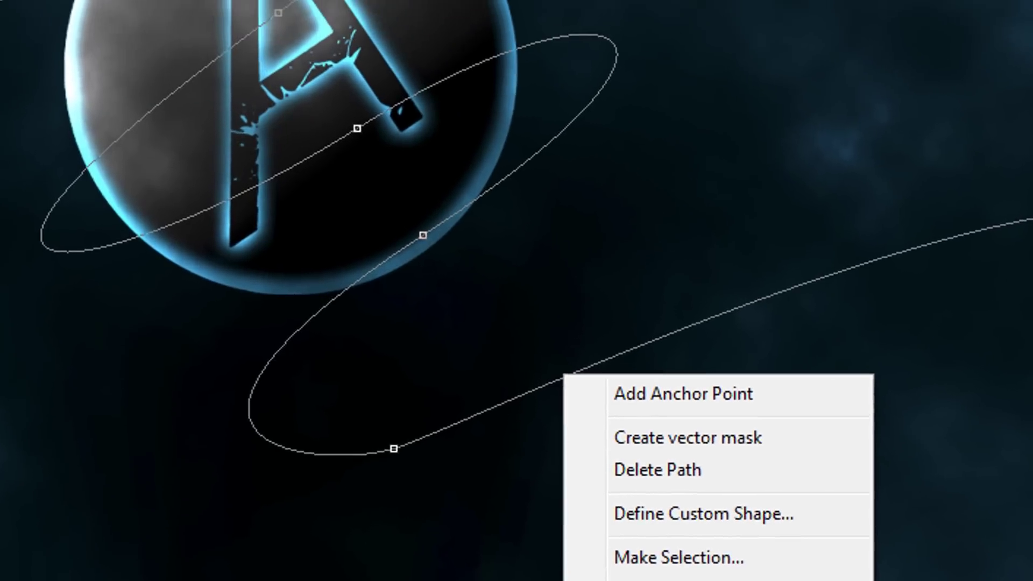
left_click(673, 580)
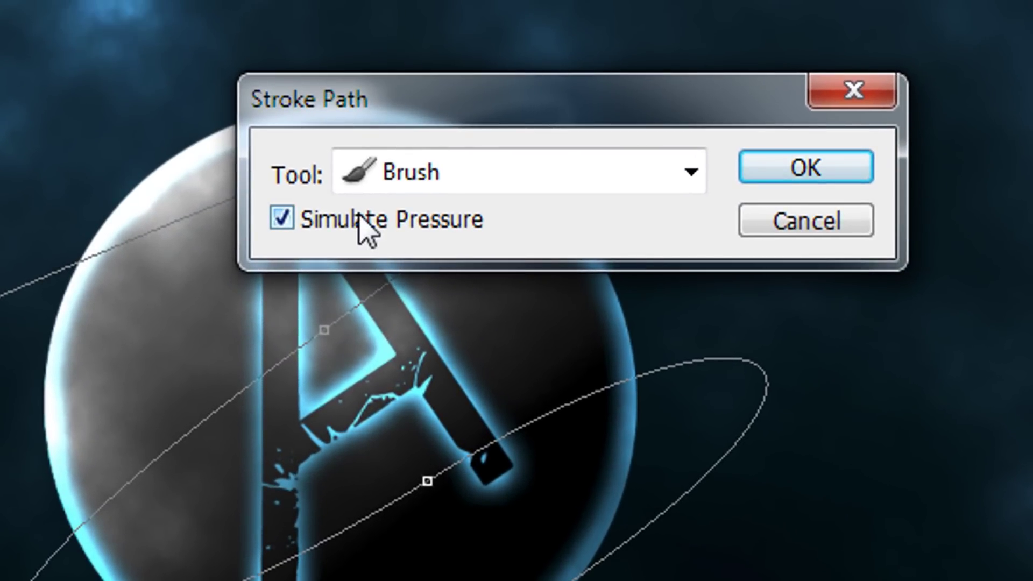
left_click(487, 156)
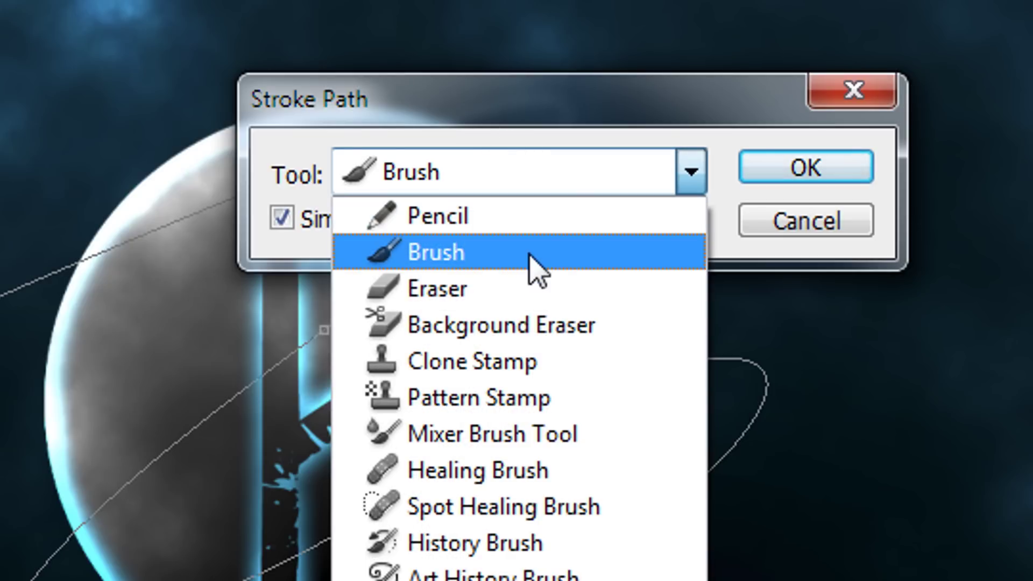
left_click(529, 255)
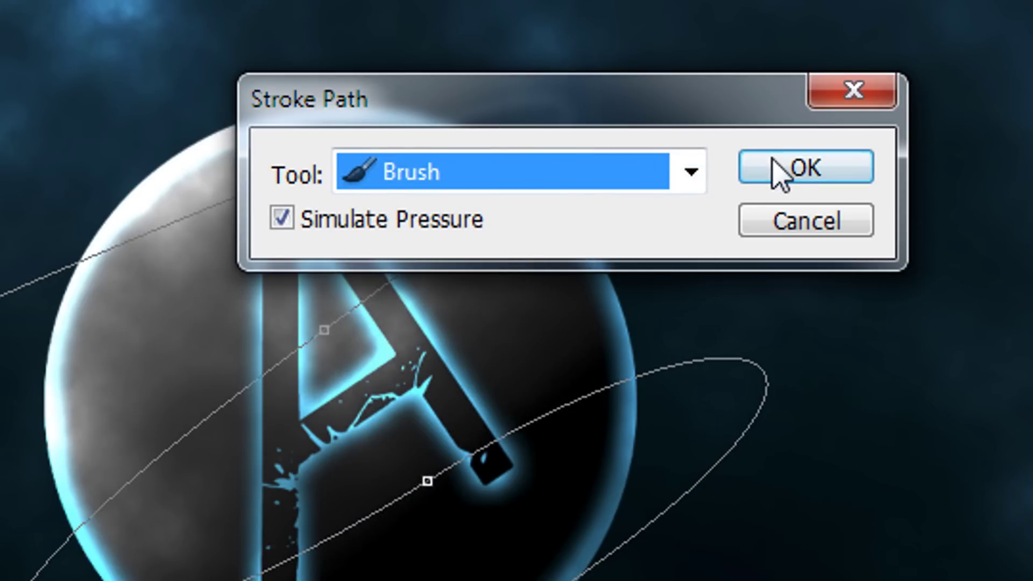
left_click(805, 170)
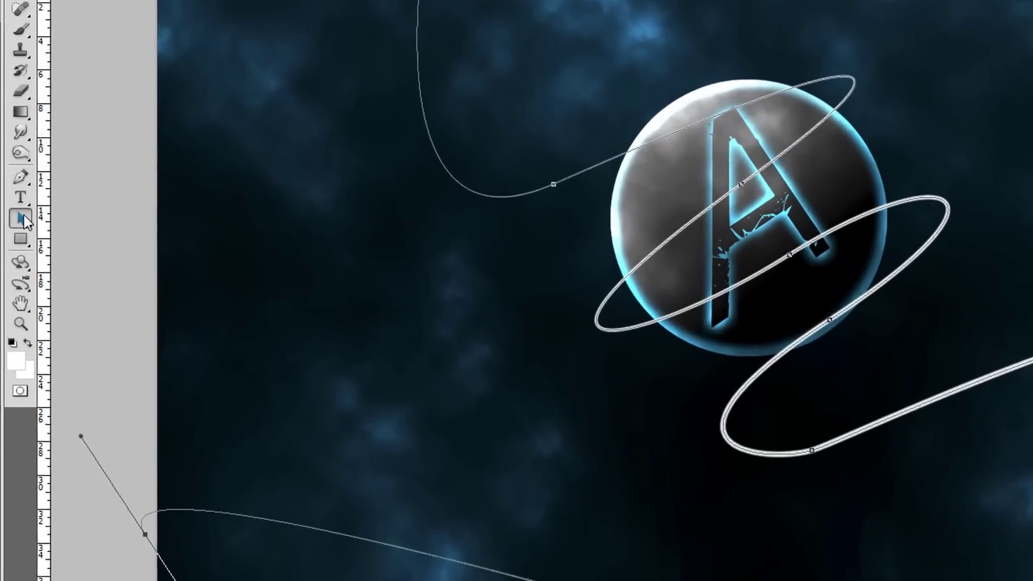
left_click(14, 257)
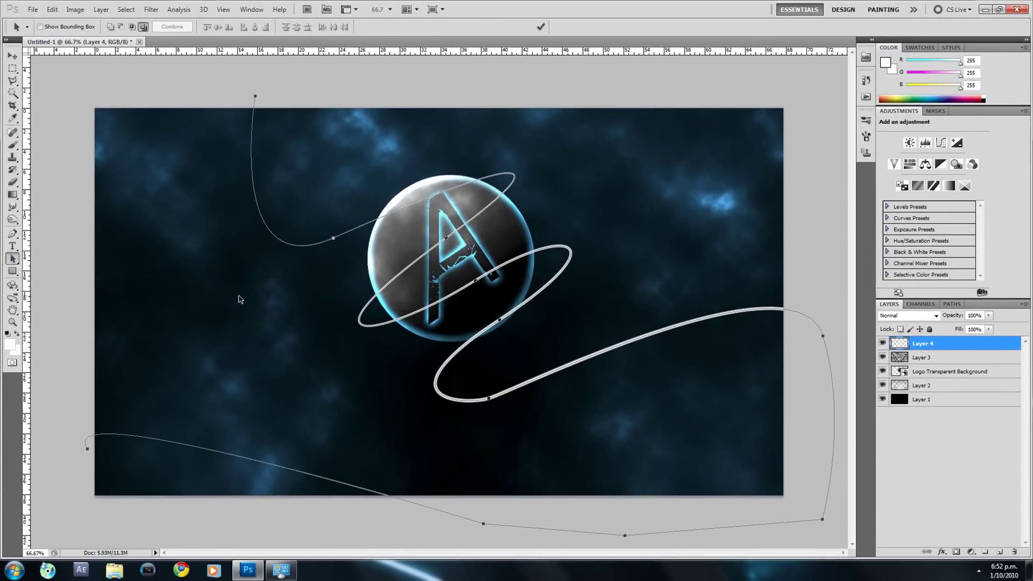
key("Return")
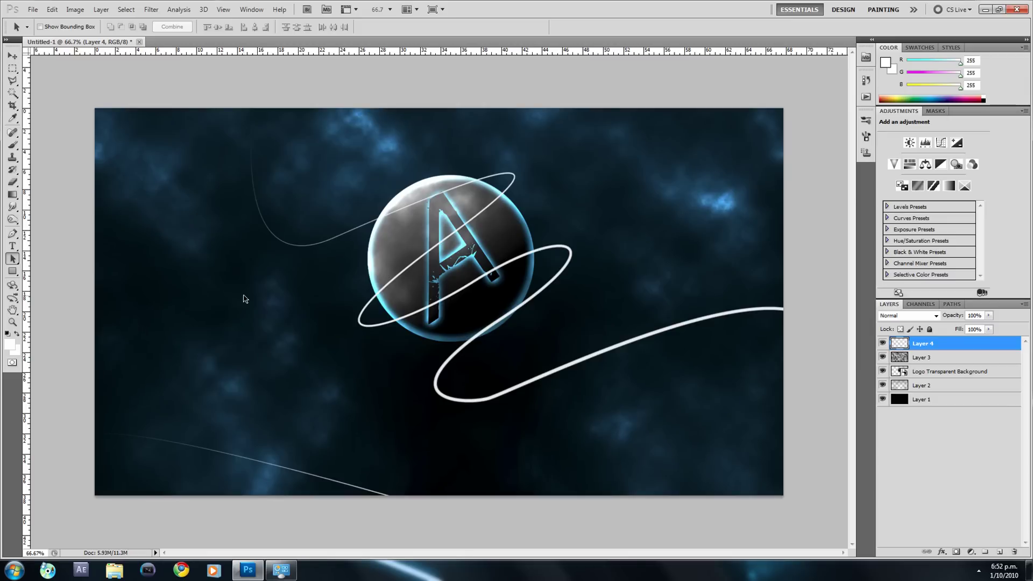
- Examine how the light line wraps around the logo in the finished wallpaper on the desktop and return to Photoshop
key("super+d")
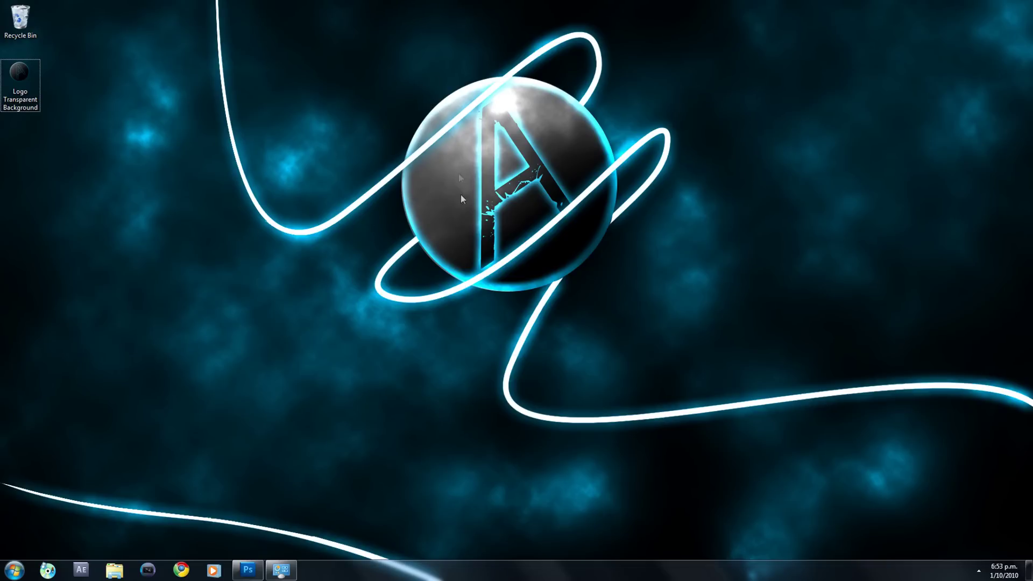
left_click(260, 576)
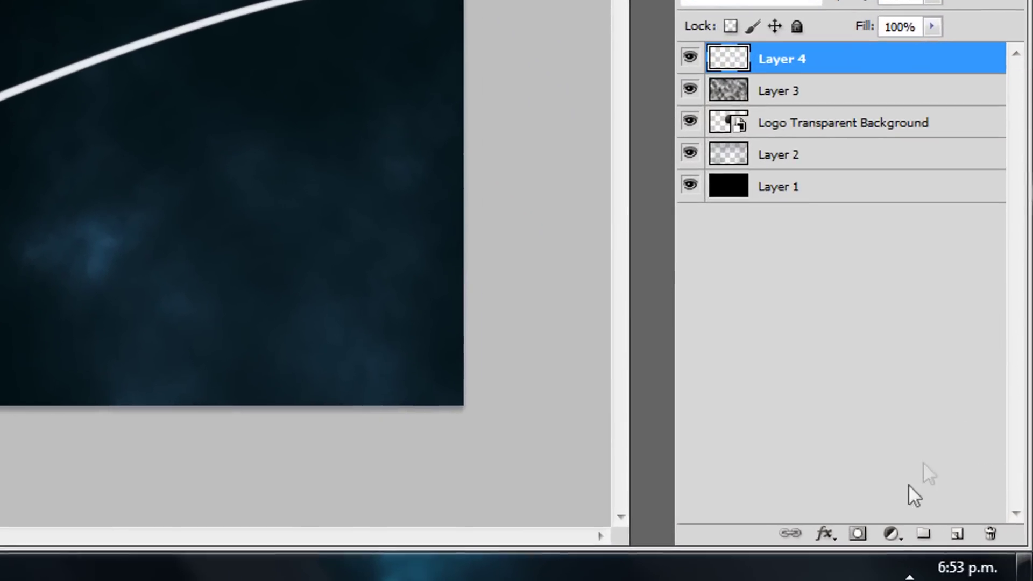
- Add a layer mask to Layer 4 and set the colors to white foreground and black background
left_click(844, 532)
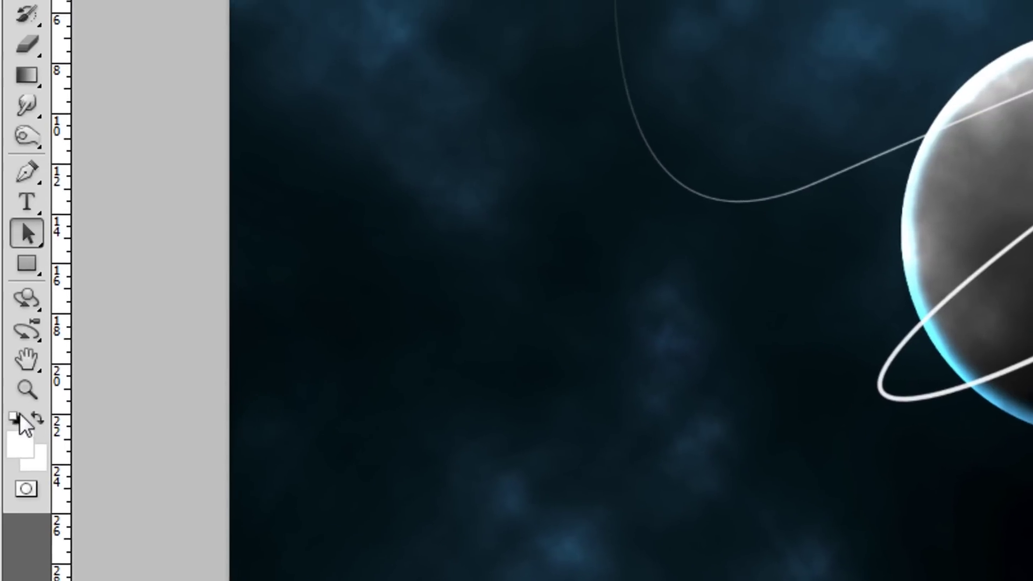
left_click(19, 423)
key("x")
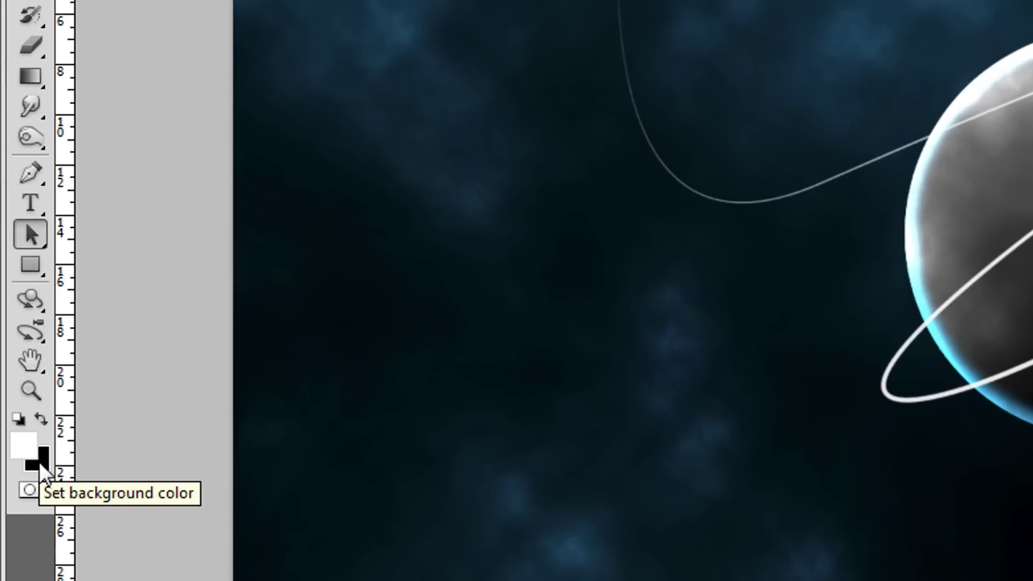
- Set up the Eraser tool with a hard round brush at 36 px and 100% hardness
left_click(33, 48)
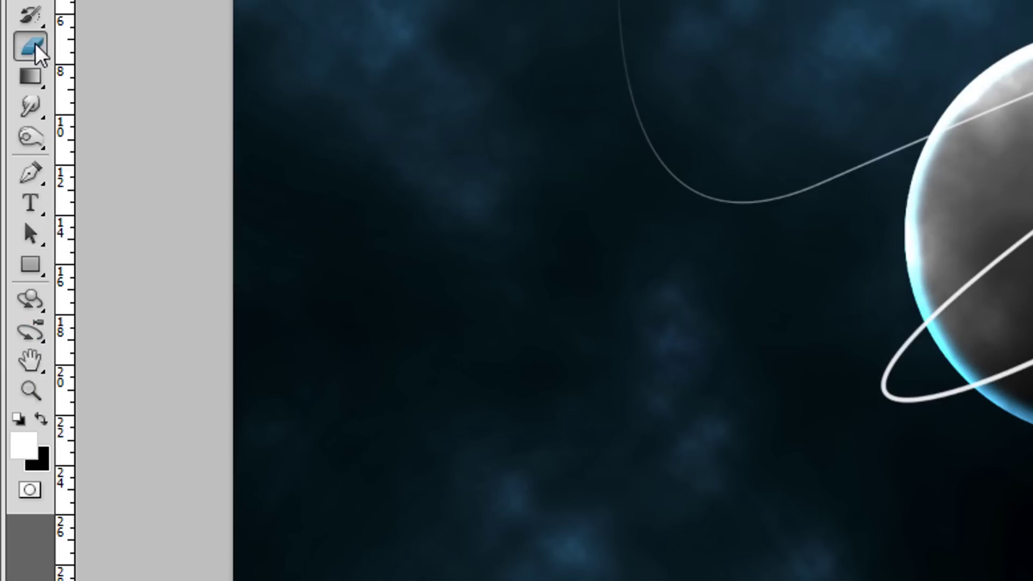
left_click(35, 46)
left_click(118, 46)
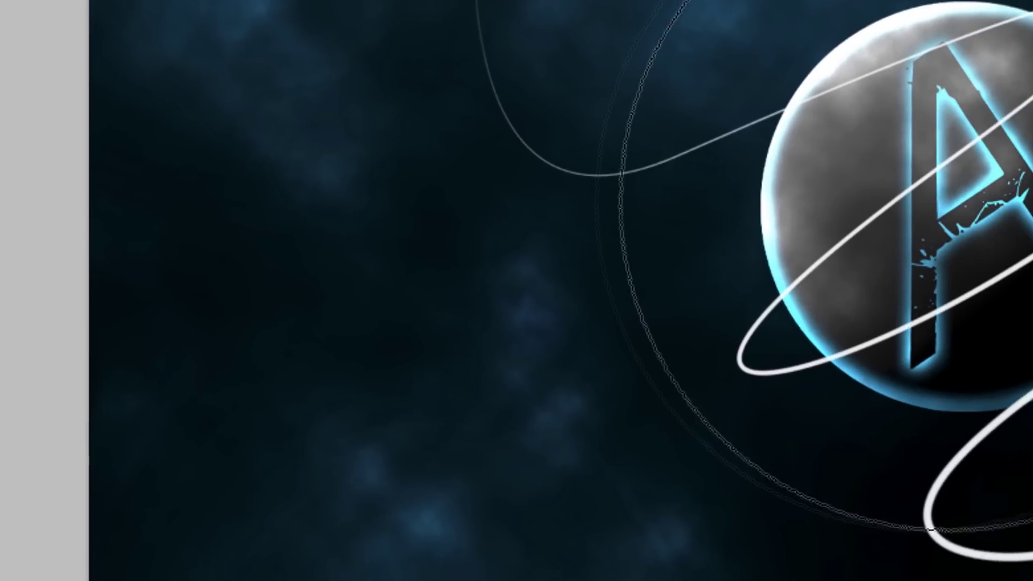
right_click(980, 172)
left_click_drag(1032, 250, 1032, 240)
left_click_drag(490, 121, 404, 131)
left_click_drag(342, 121, 328, 125)
left_click(370, 230)
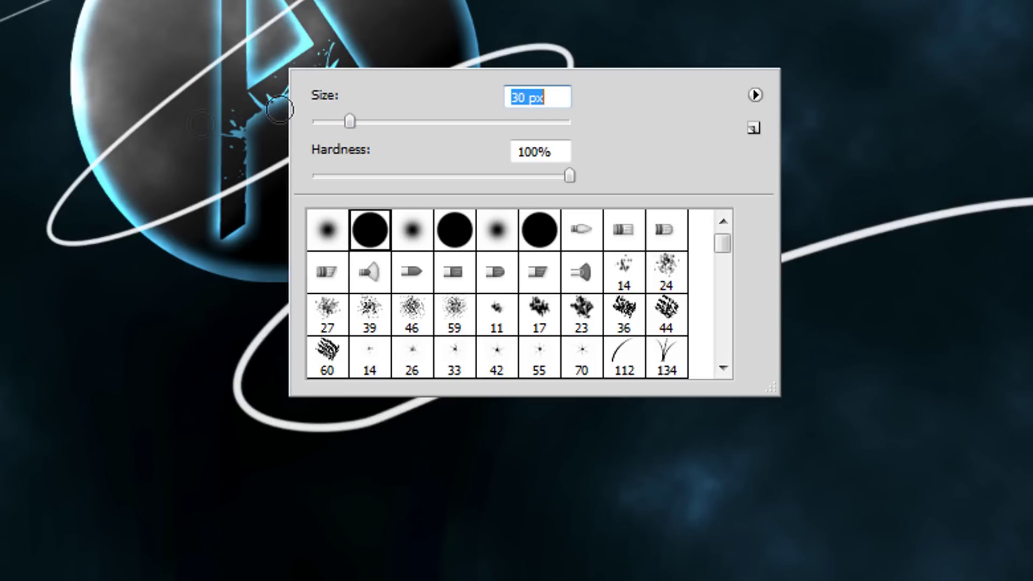
mouse_move(346, 125)
left_mouse_down()
mouse_move(367, 122)
mouse_move(389, 141)
left_mouse_up()
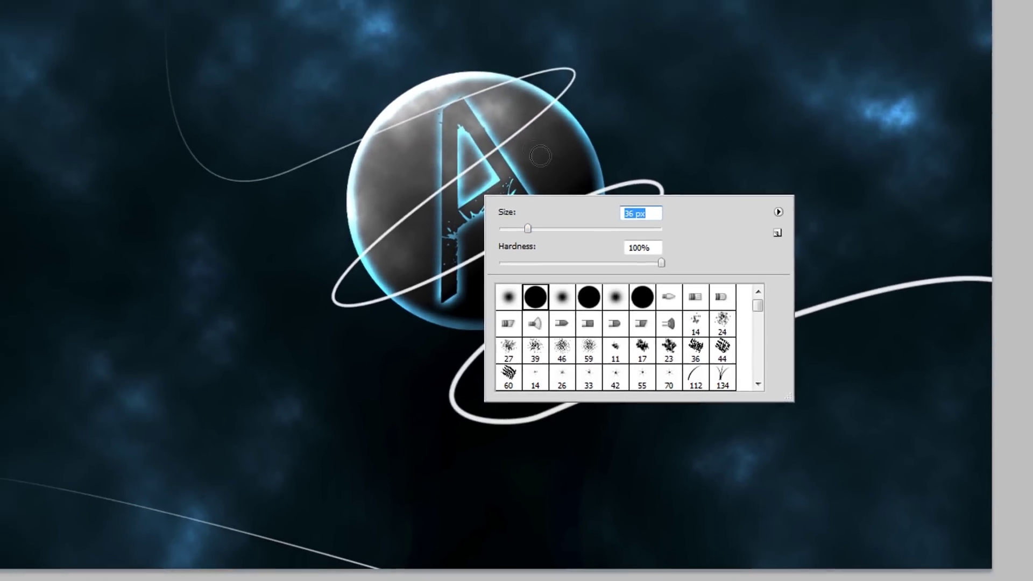
key("Return")
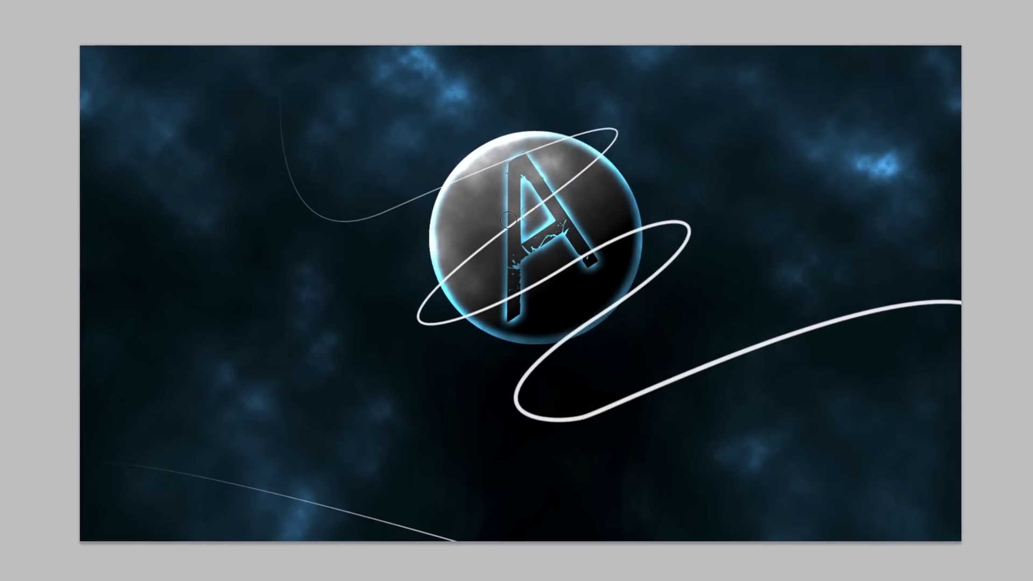
- Zoom in on the logo and the light line loops crossing it
scroll(543, 214, "up", 4)
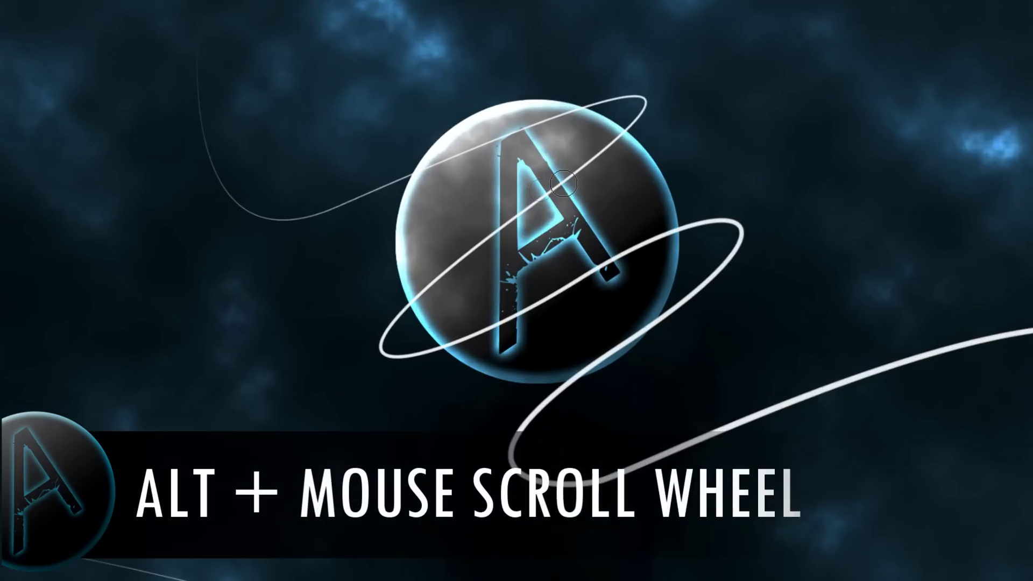
scroll(570, 182, "up", 2)
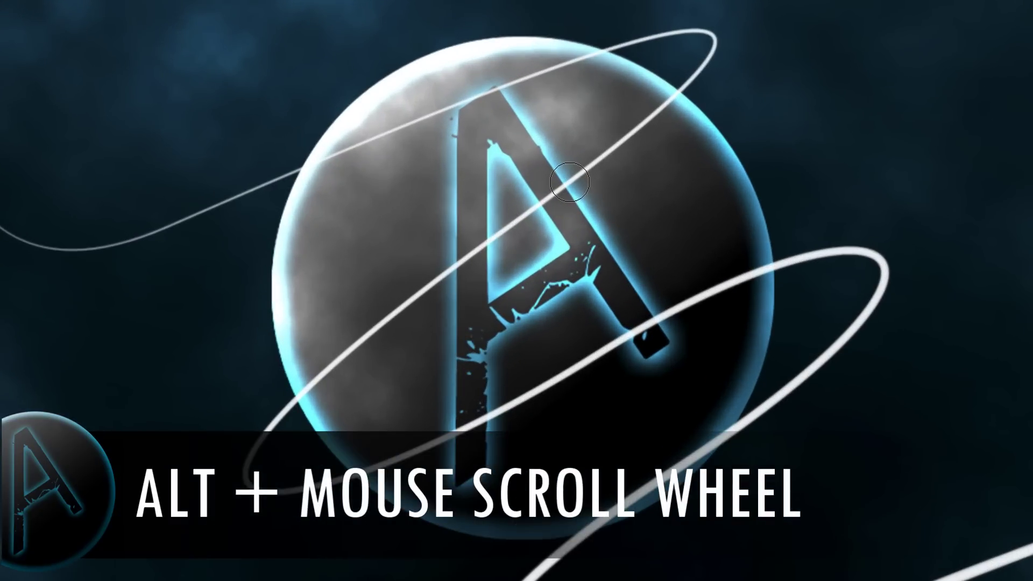
scroll(570, 182, "down", 1)
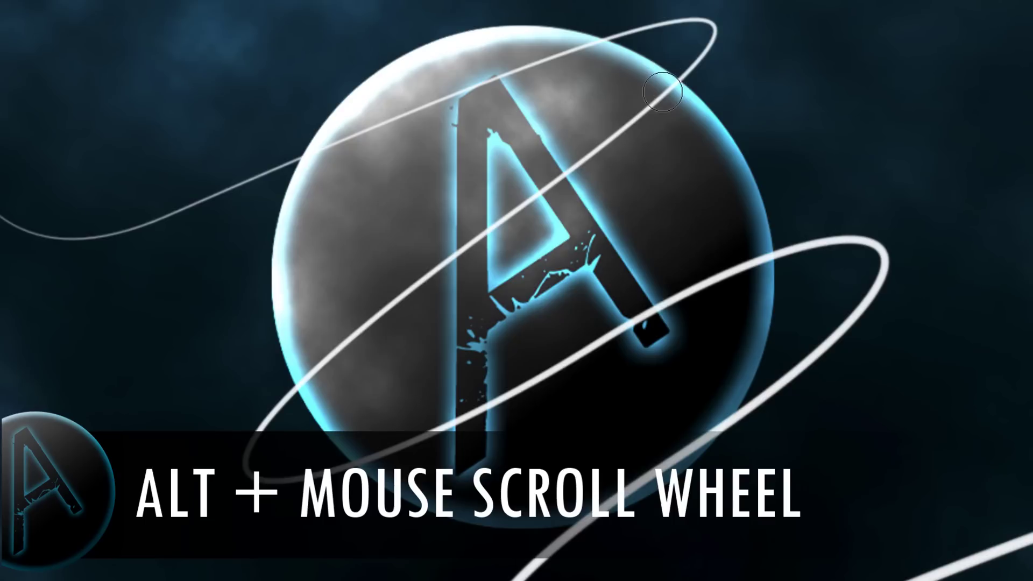